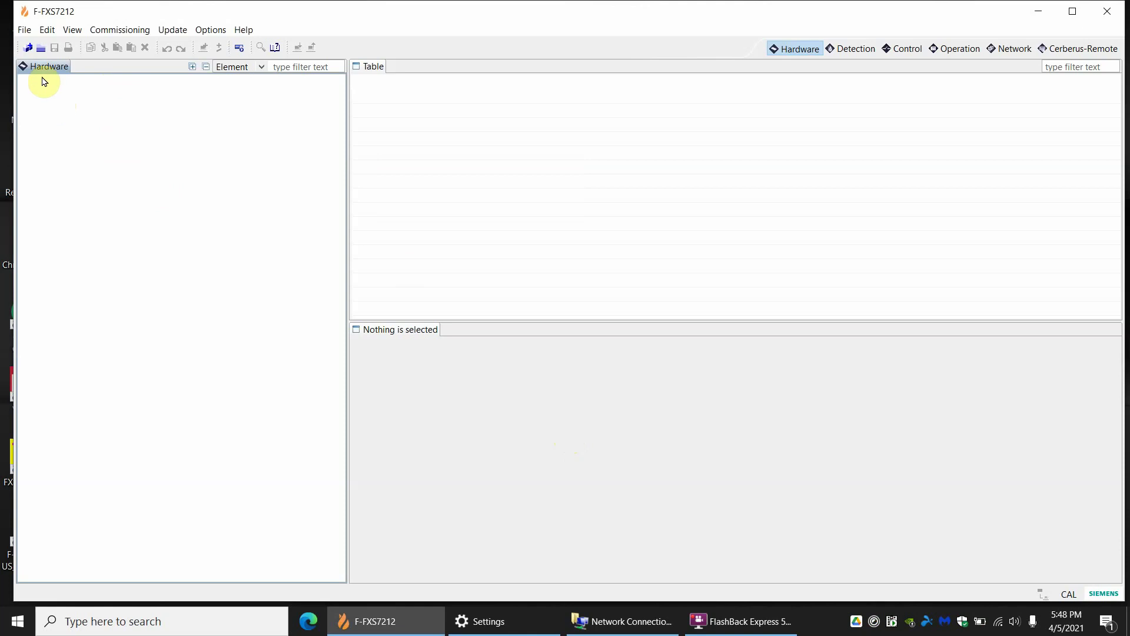
{"action": "left_click", "coordinate": [24, 31]}
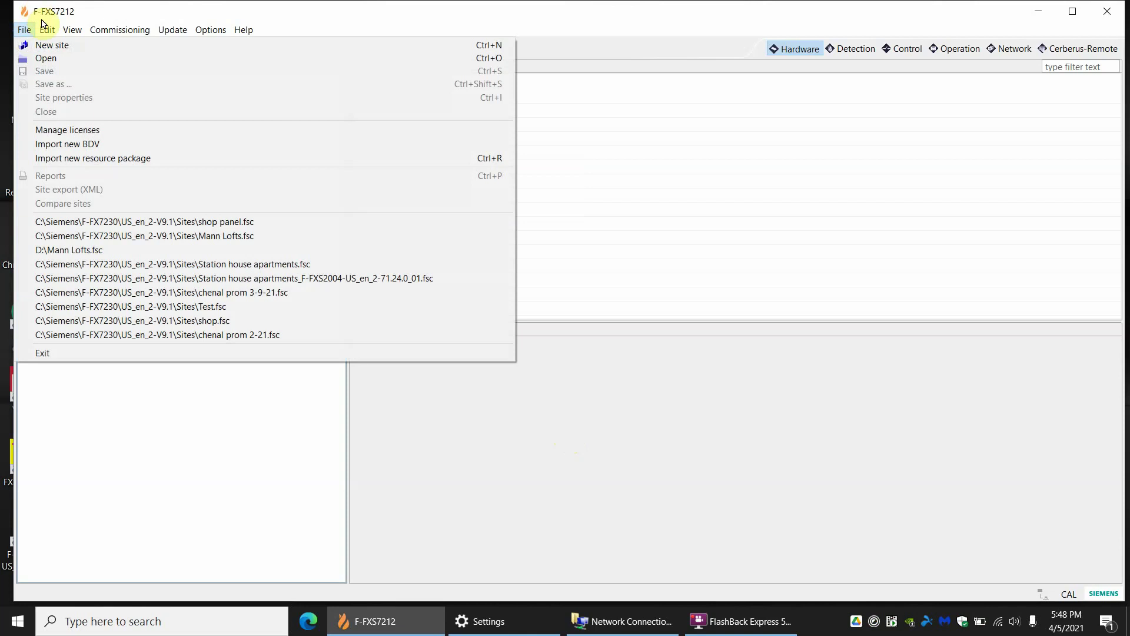
{"action": "mouse_move", "coordinate": [47, 31]}
{"action": "left_click", "coordinate": [568, 310]}
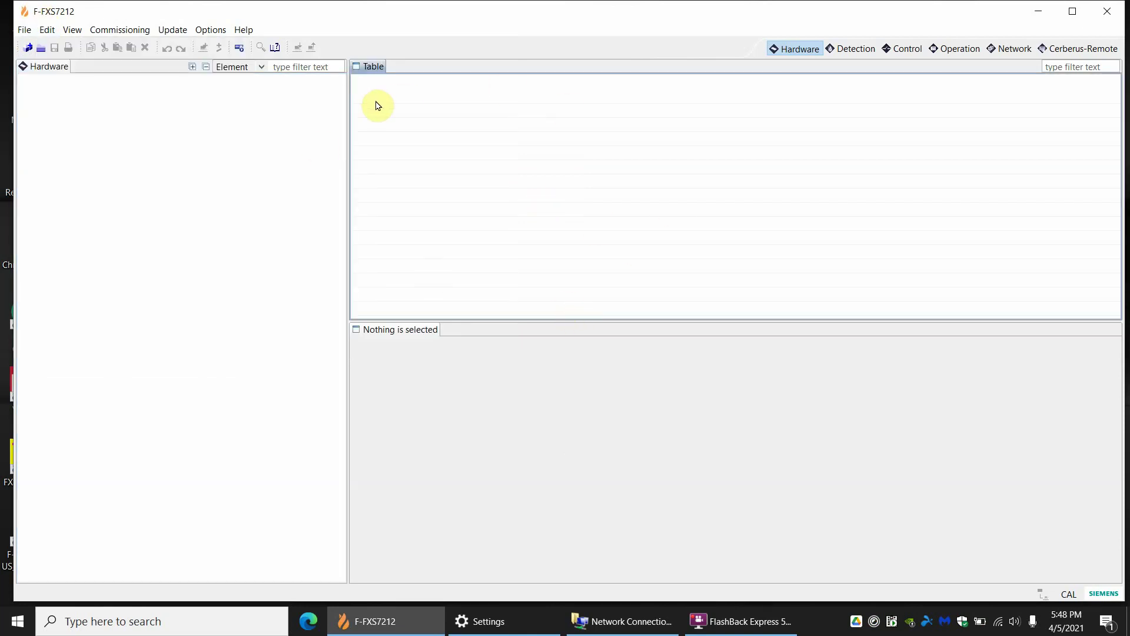
- Try to create a new site by transferring the configuration from the panel over a local connection
{"action": "left_click", "coordinate": [25, 30]}
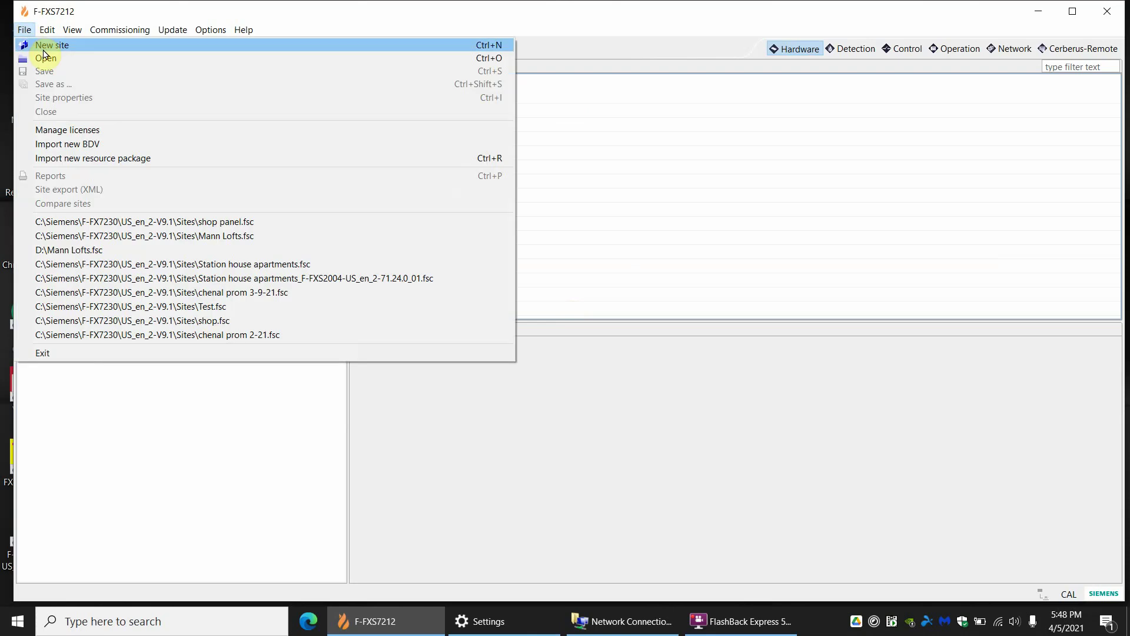
{"action": "left_click", "coordinate": [44, 48]}
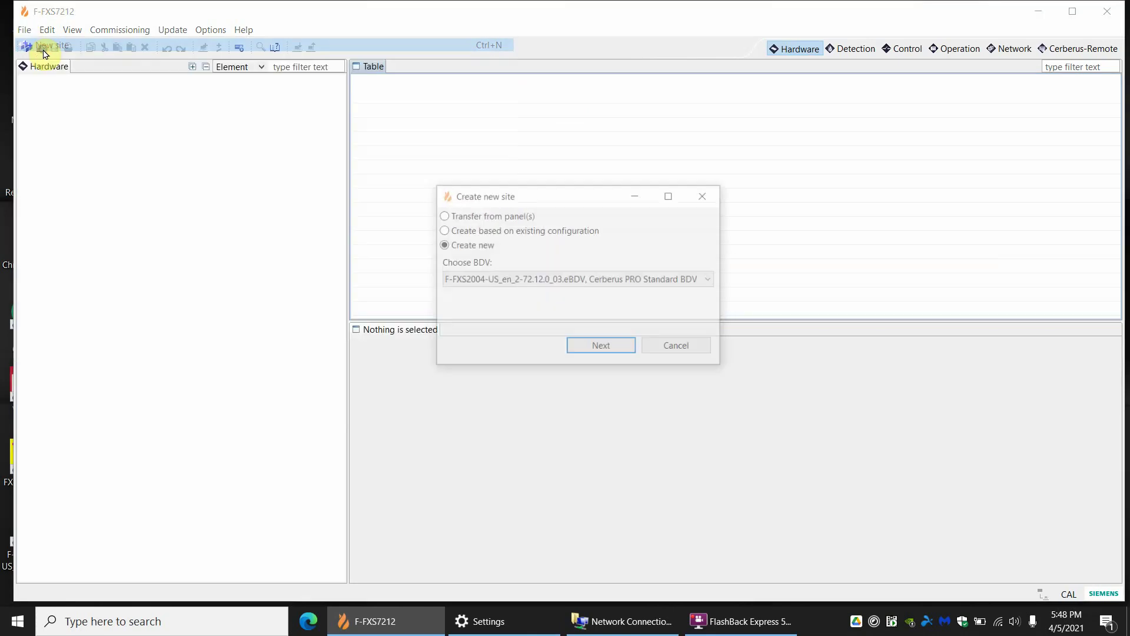
{"action": "left_click", "coordinate": [480, 218]}
{"action": "left_click", "coordinate": [603, 347]}
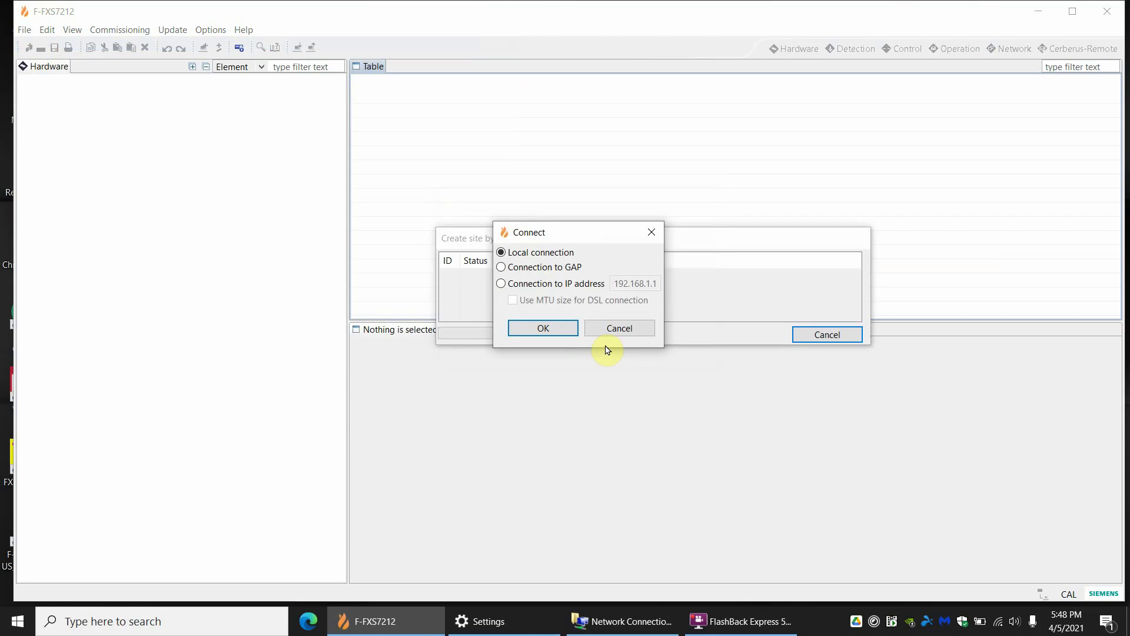
{"action": "left_click", "coordinate": [552, 325]}
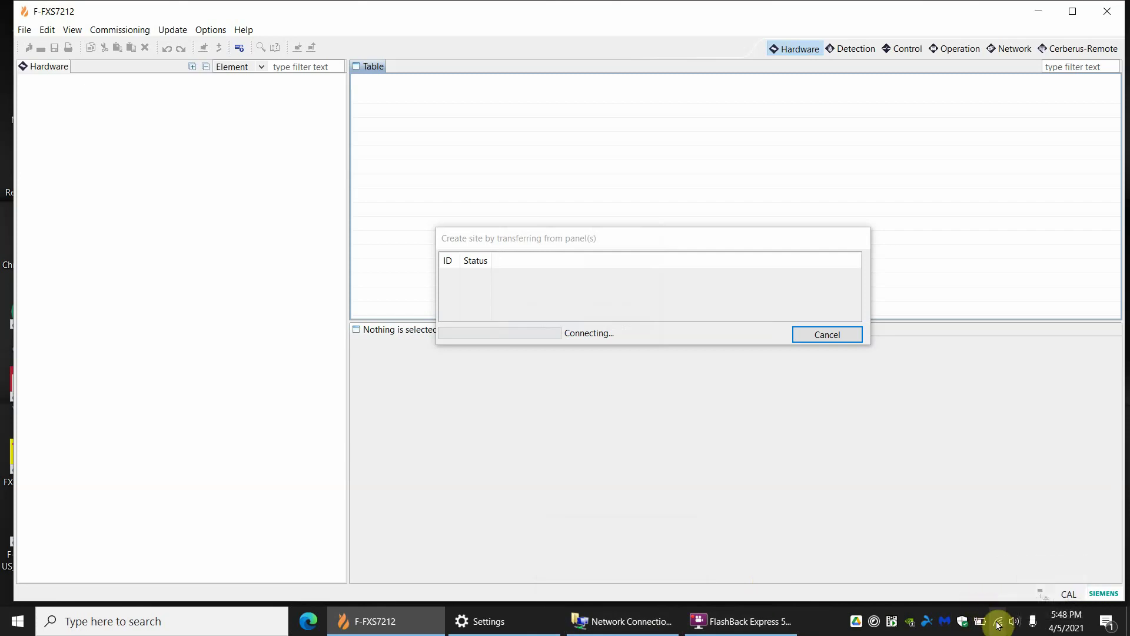
- Open the properties of the Ethernet adapter in the Windows network settings
{"action": "mouse_move", "coordinate": [999, 623]}
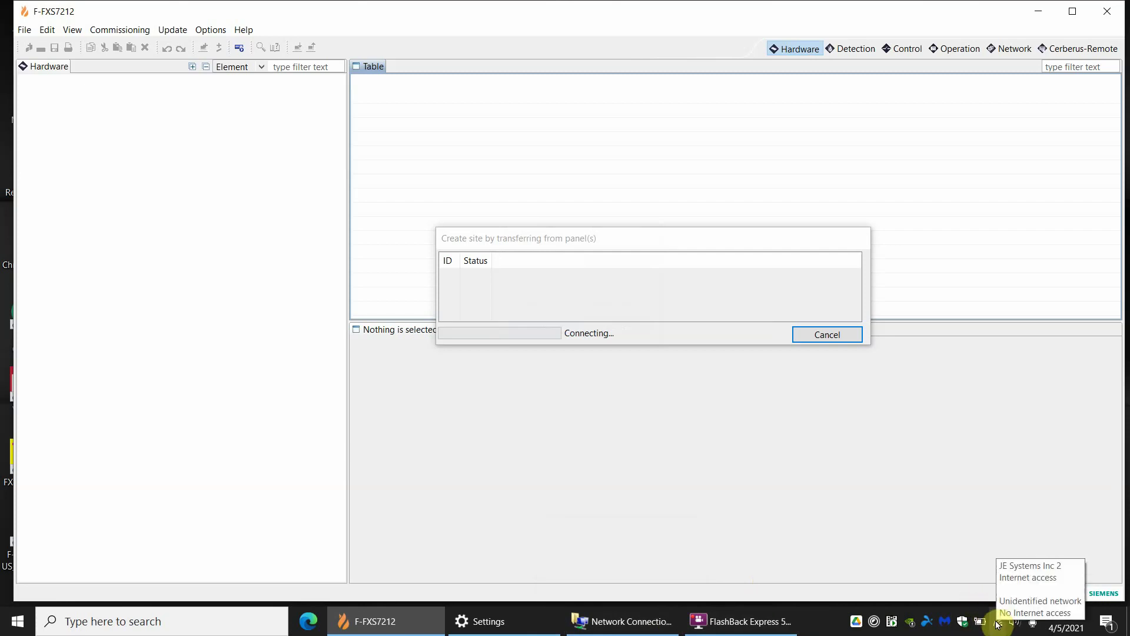
{"action": "right_click", "coordinate": [998, 624]}
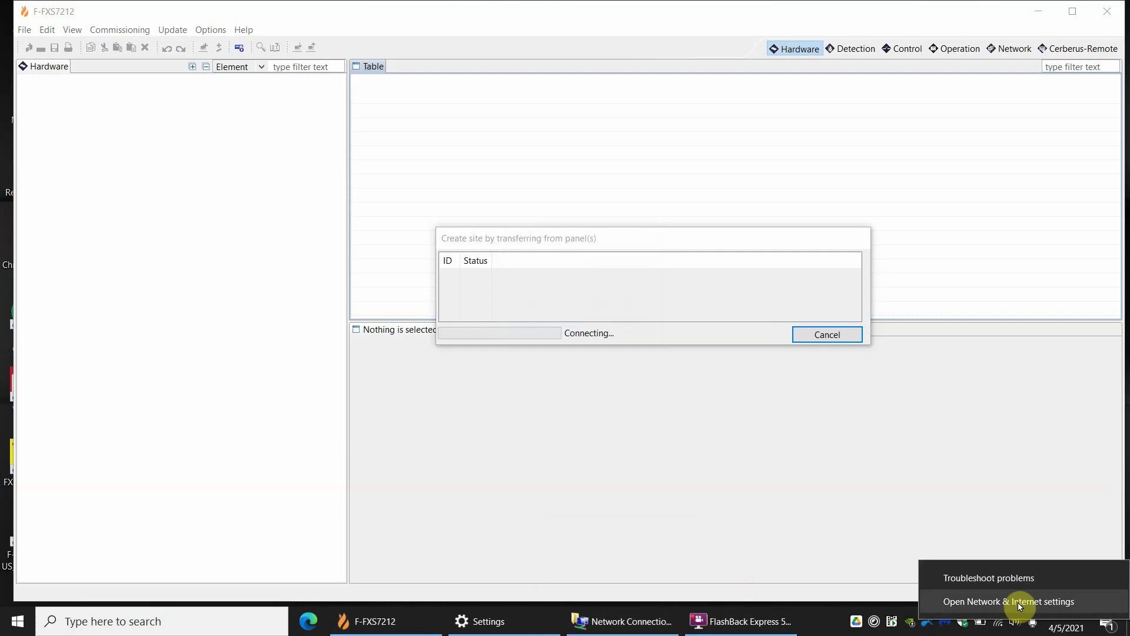
{"action": "left_click", "coordinate": [1020, 603]}
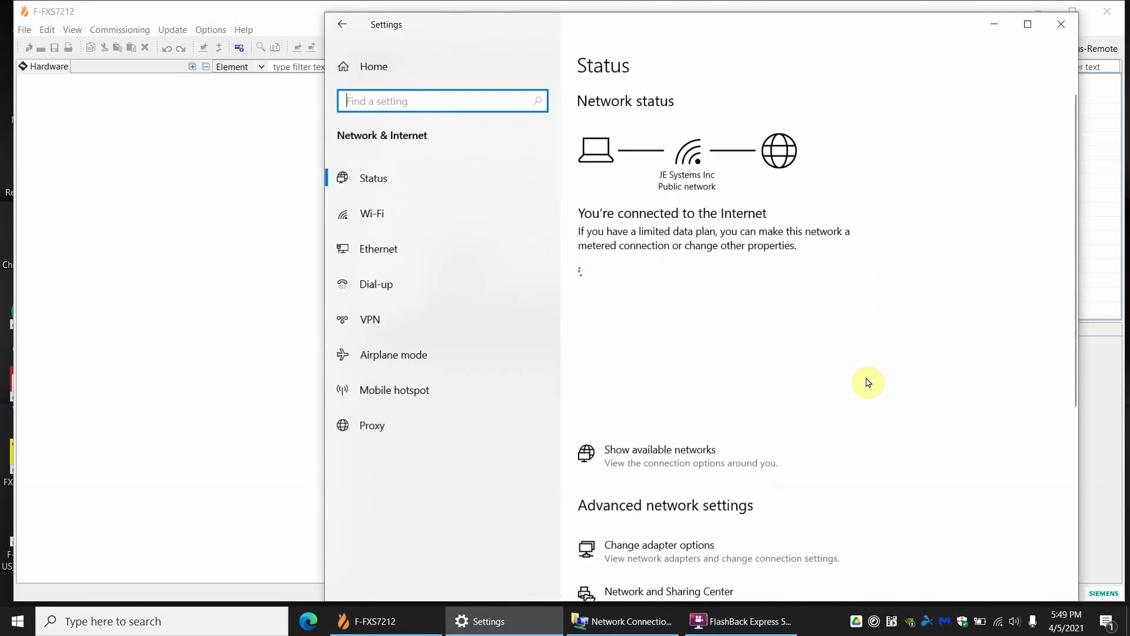
{"action": "left_click", "coordinate": [404, 252]}
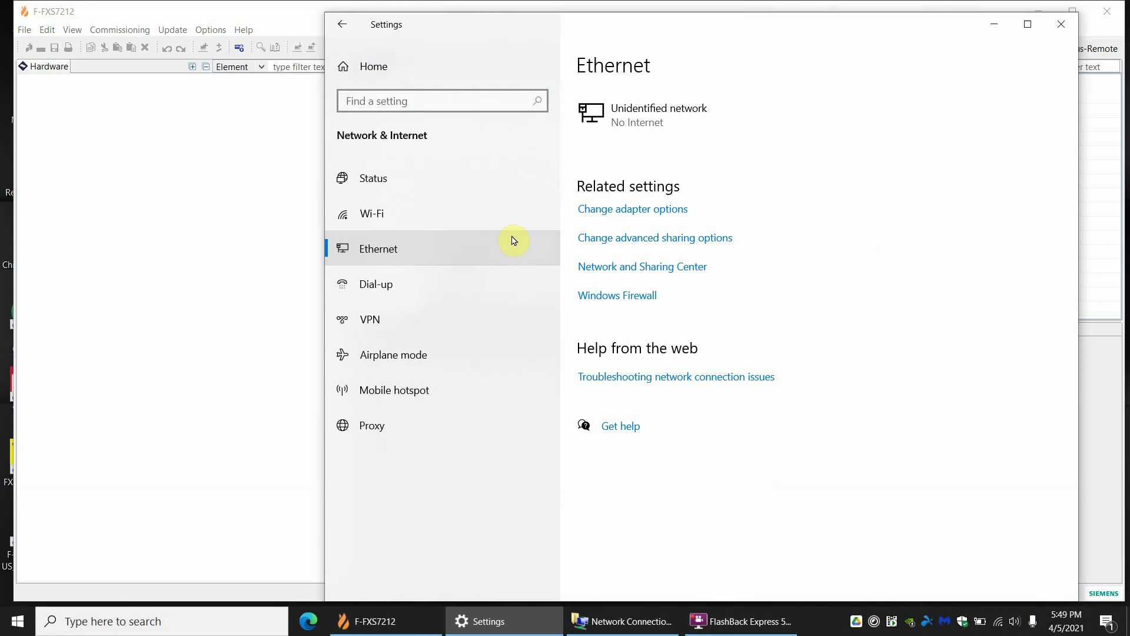
{"action": "left_click", "coordinate": [622, 218]}
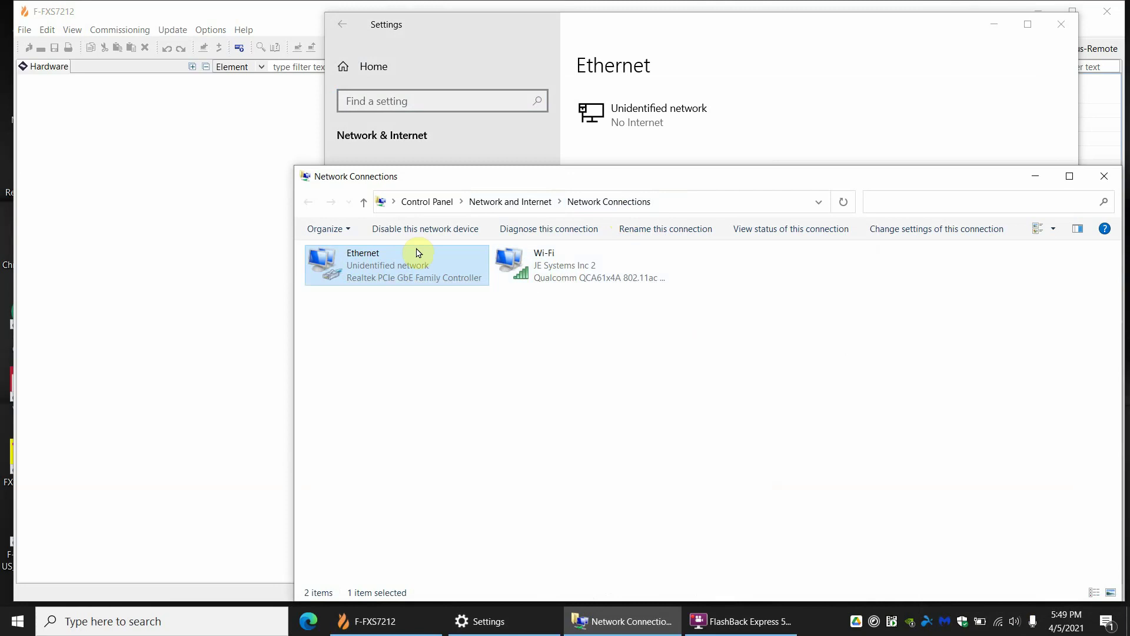
{"action": "right_click", "coordinate": [399, 258]}
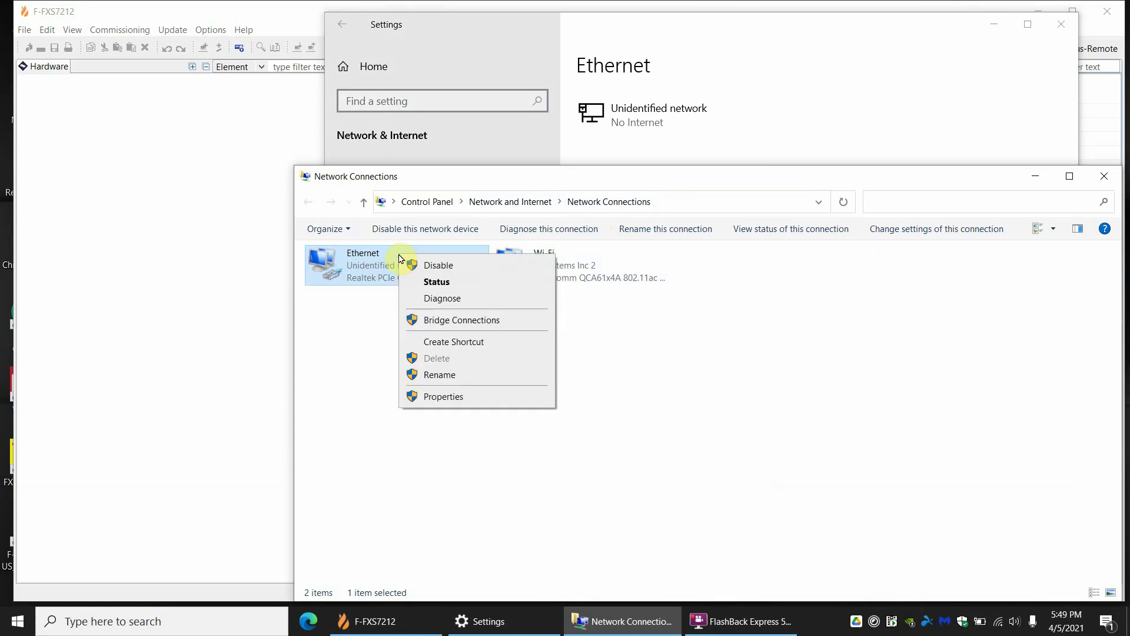
{"action": "left_click", "coordinate": [471, 396]}
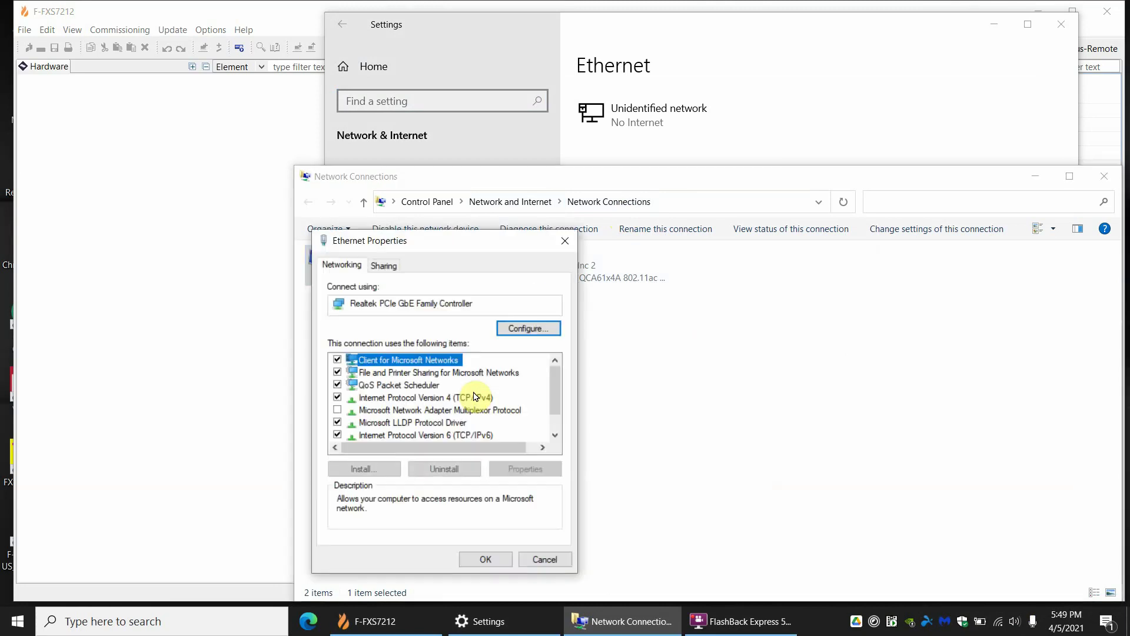
- Set the adapter's Internet Protocol Version 4 to obtain an IP address automatically and close the network settings windows
{"action": "left_click", "coordinate": [383, 399]}
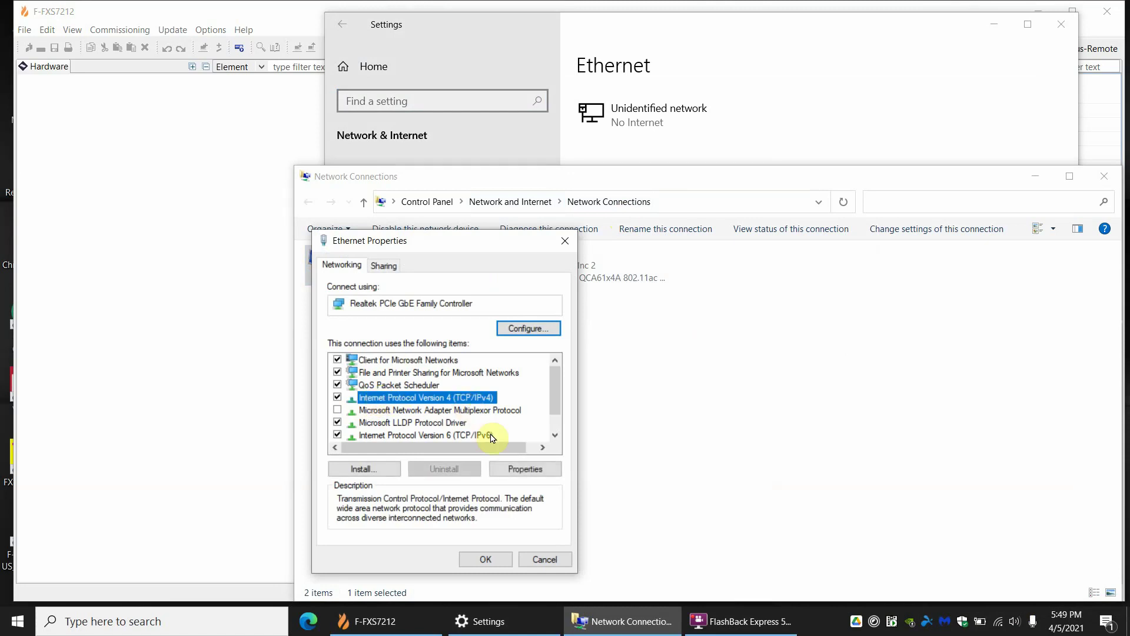
{"action": "left_click", "coordinate": [513, 469]}
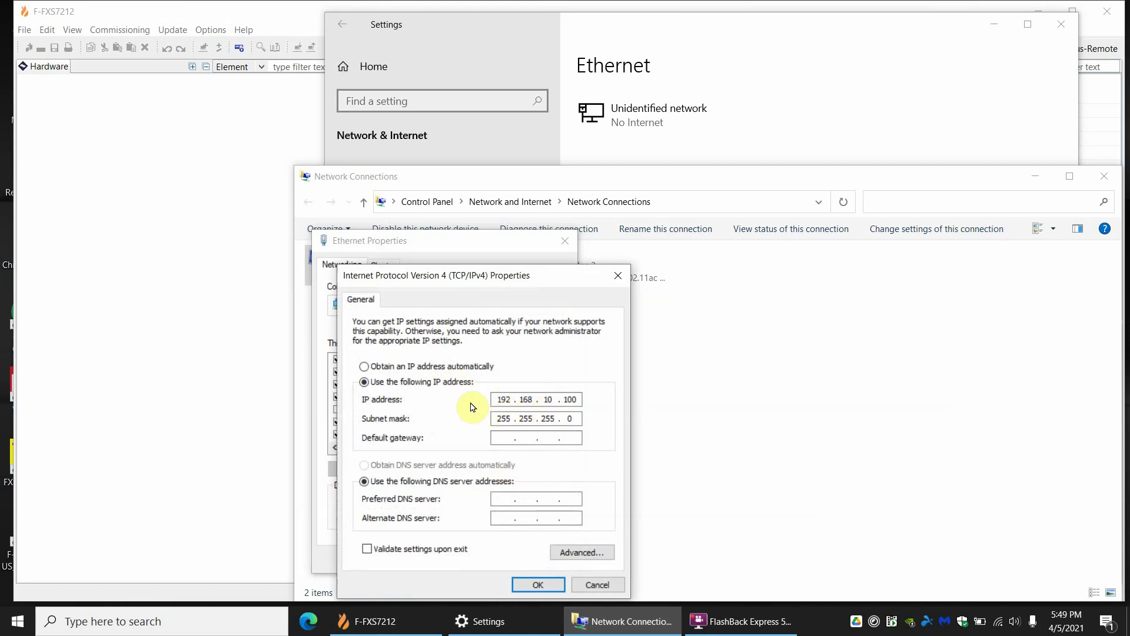
{"action": "left_click", "coordinate": [383, 369]}
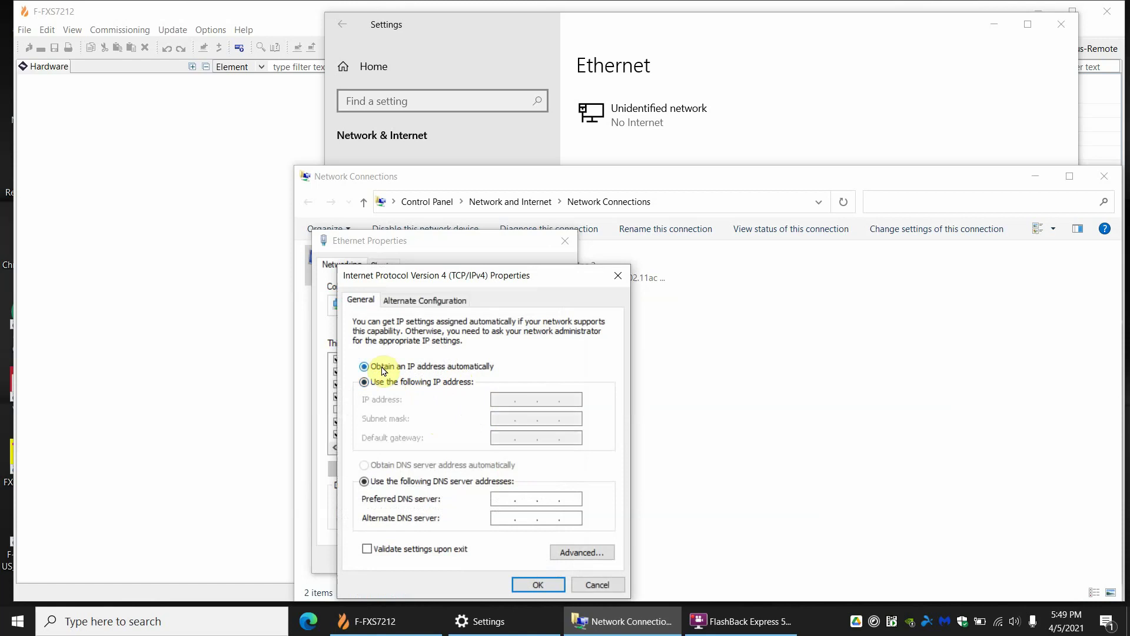
{"action": "left_click", "coordinate": [536, 587]}
{"action": "left_click", "coordinate": [481, 559]}
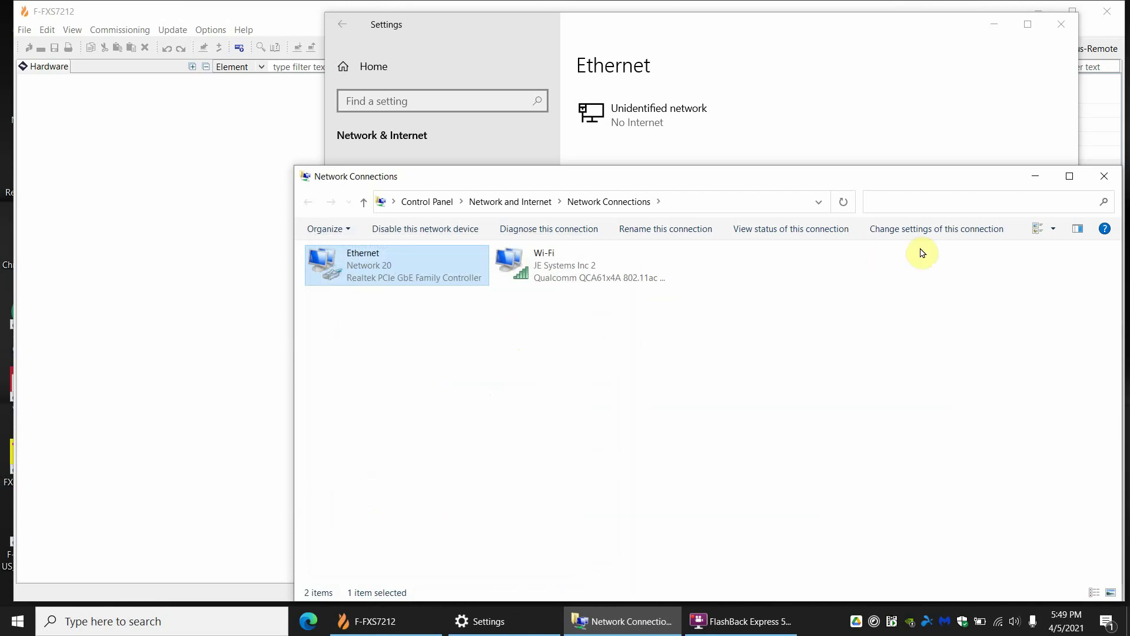
{"action": "left_click", "coordinate": [1105, 176]}
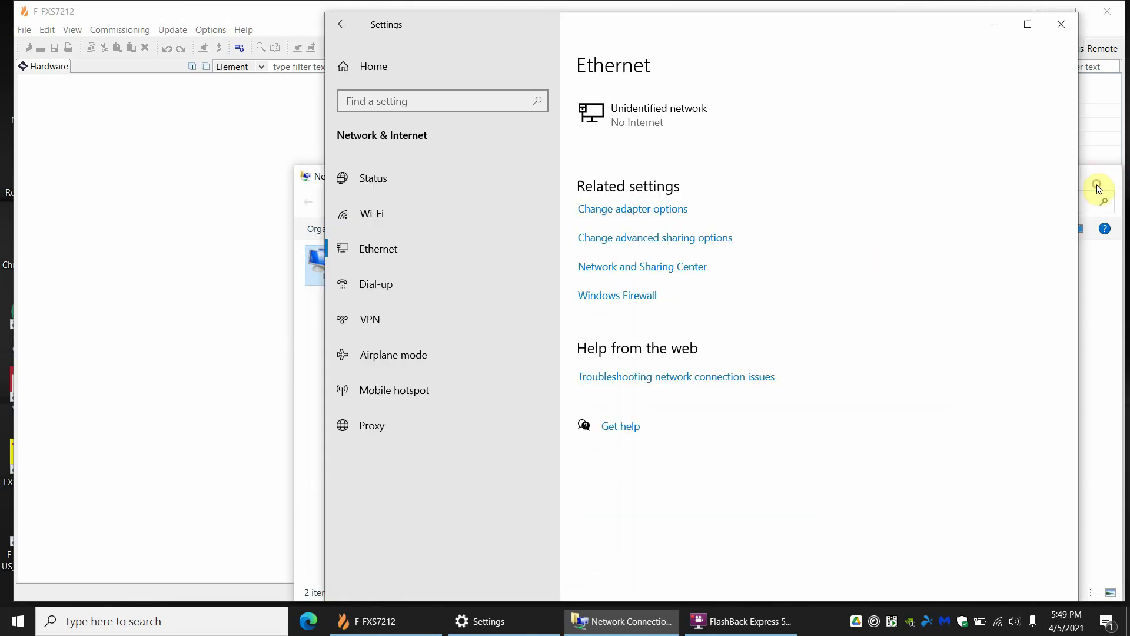
{"action": "left_click", "coordinate": [1061, 24]}
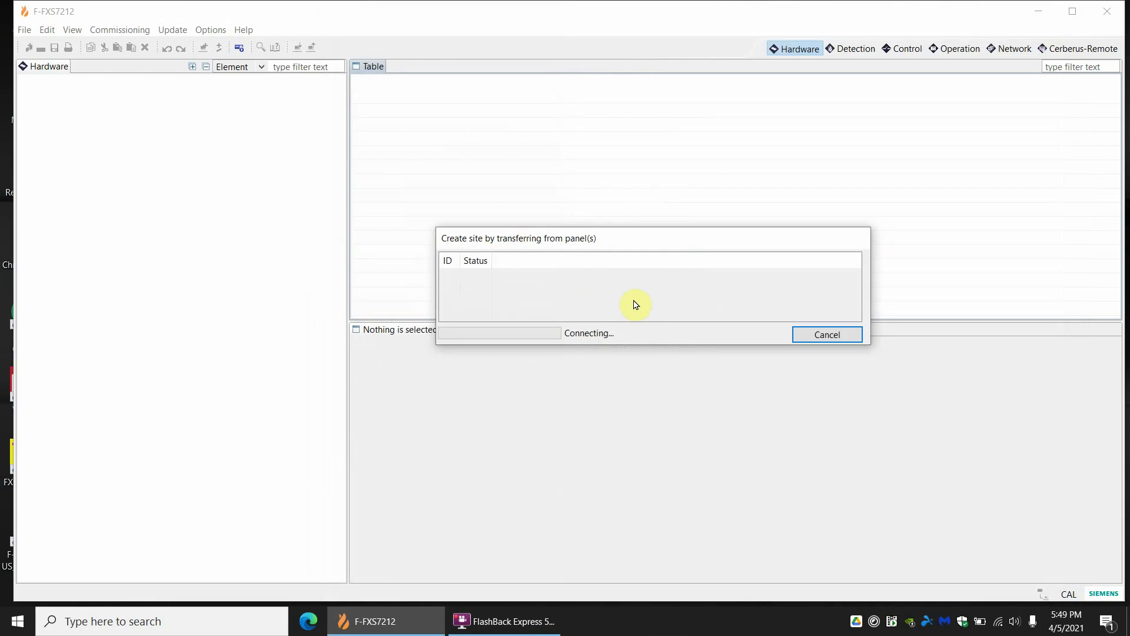
- Cancel the pending panel connection and restart the new site creation as a transfer from the panel over a local connection
{"action": "left_click", "coordinate": [814, 340]}
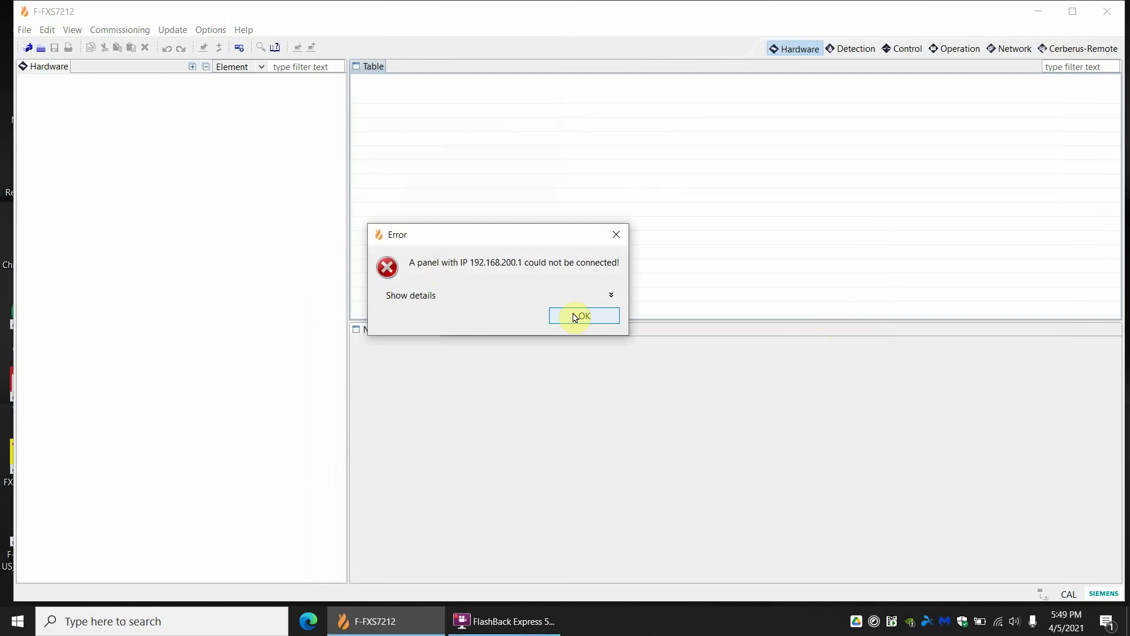
{"action": "left_click", "coordinate": [575, 317]}
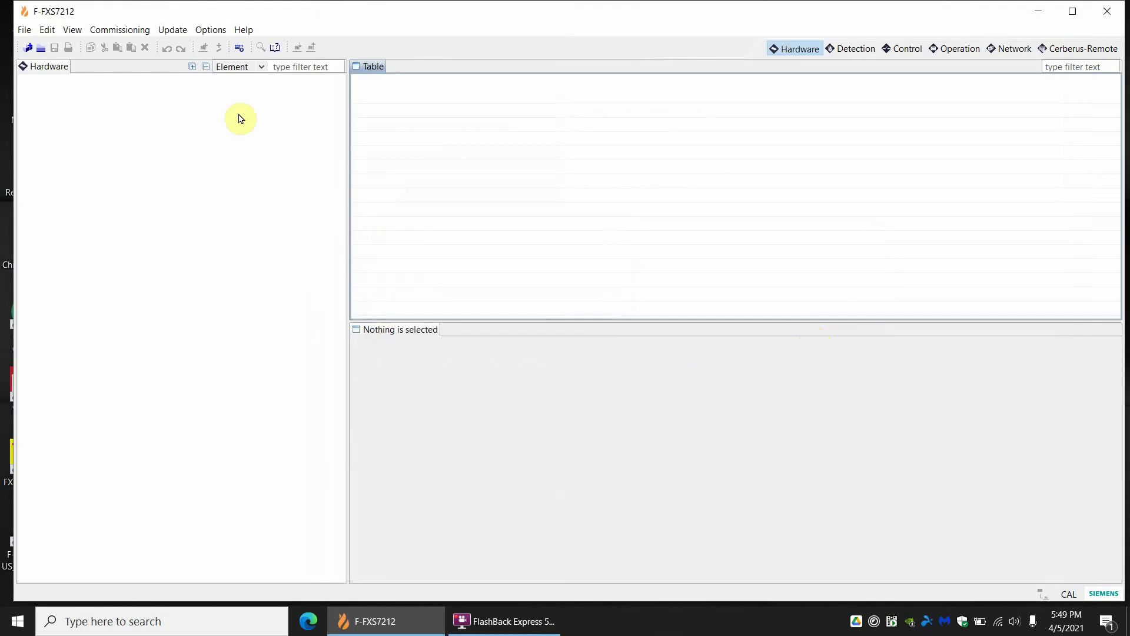
{"action": "left_click", "coordinate": [25, 31]}
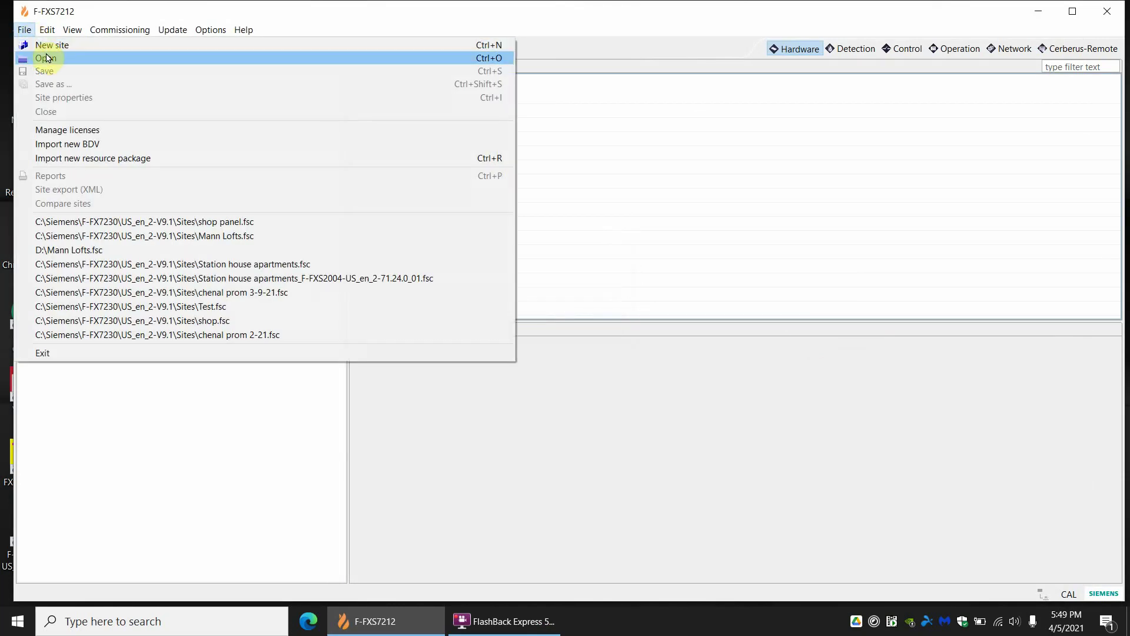
{"action": "left_click", "coordinate": [49, 45]}
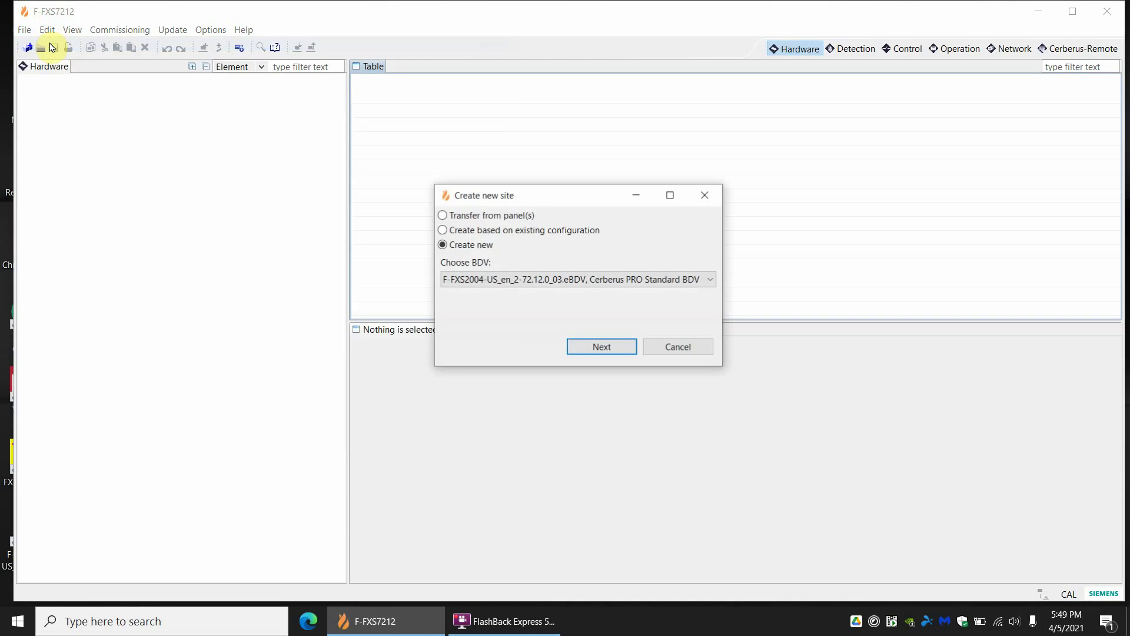
{"action": "left_click", "coordinate": [470, 215]}
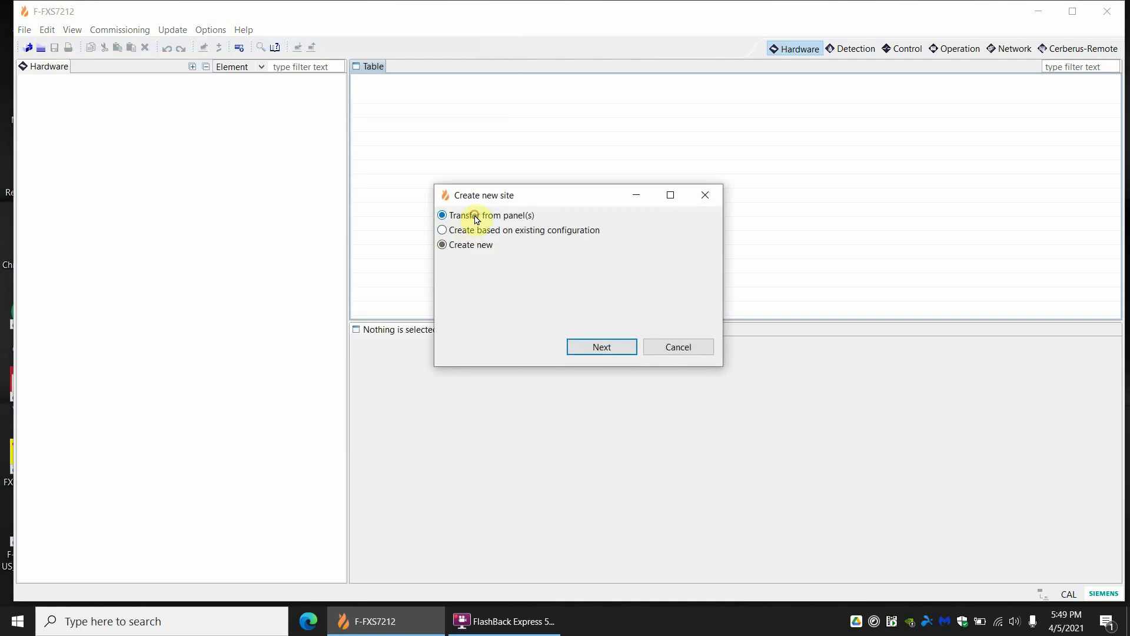
{"action": "left_click", "coordinate": [587, 346]}
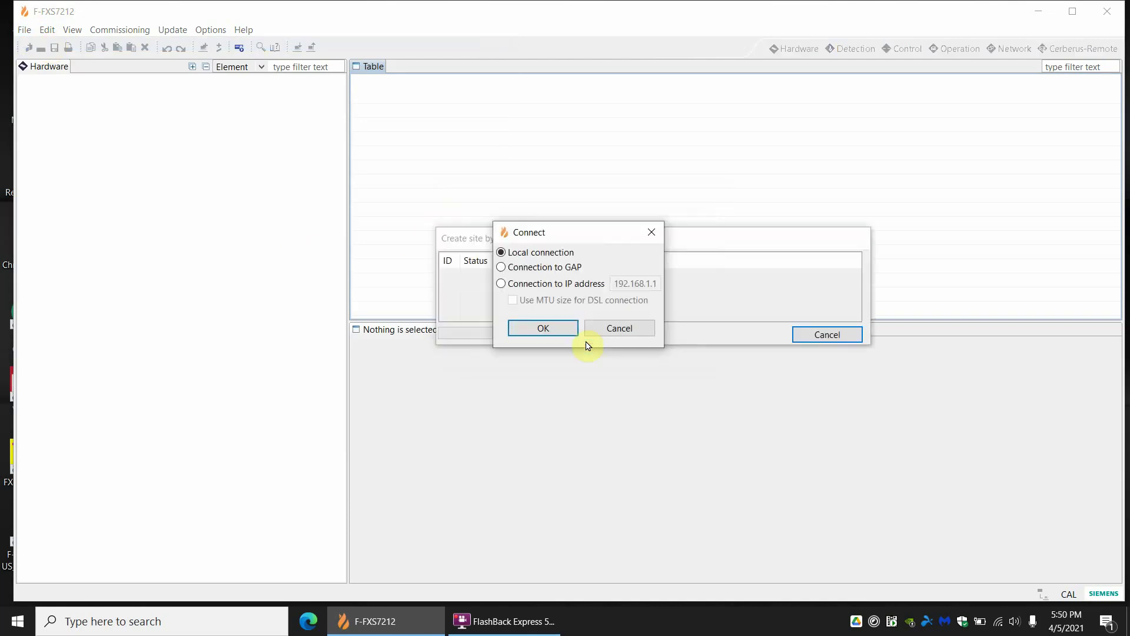
{"action": "left_click", "coordinate": [559, 329]}
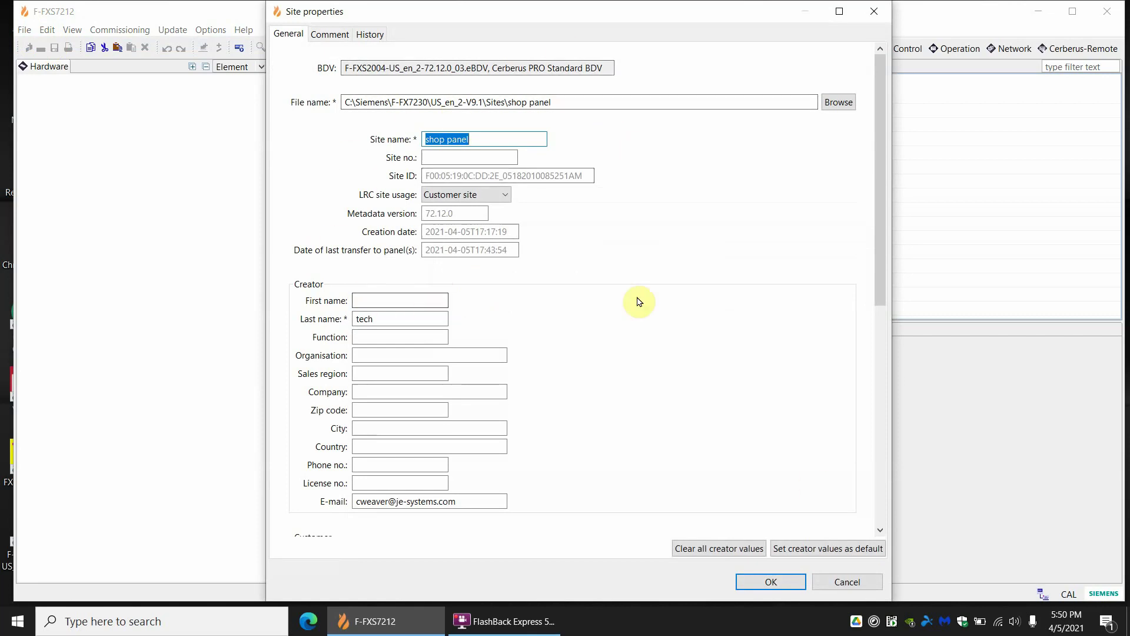
- Accept the properties of the transferred shop panel site and overwrite the existing shop panel.fsc file
{"action": "left_click", "coordinate": [770, 582]}
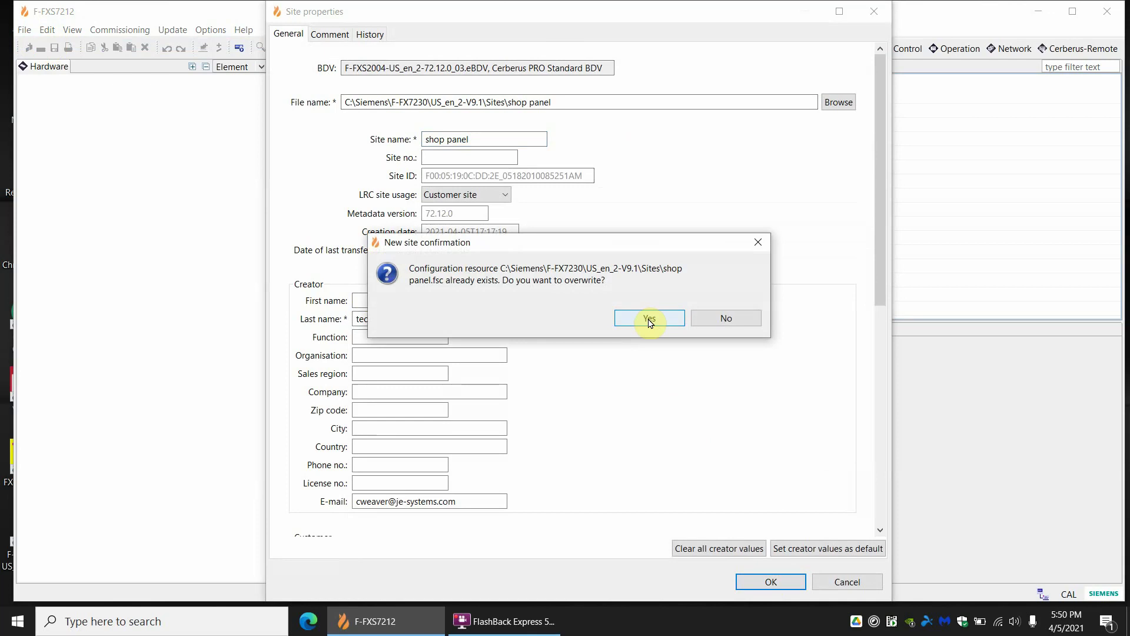
{"action": "left_click", "coordinate": [649, 321]}
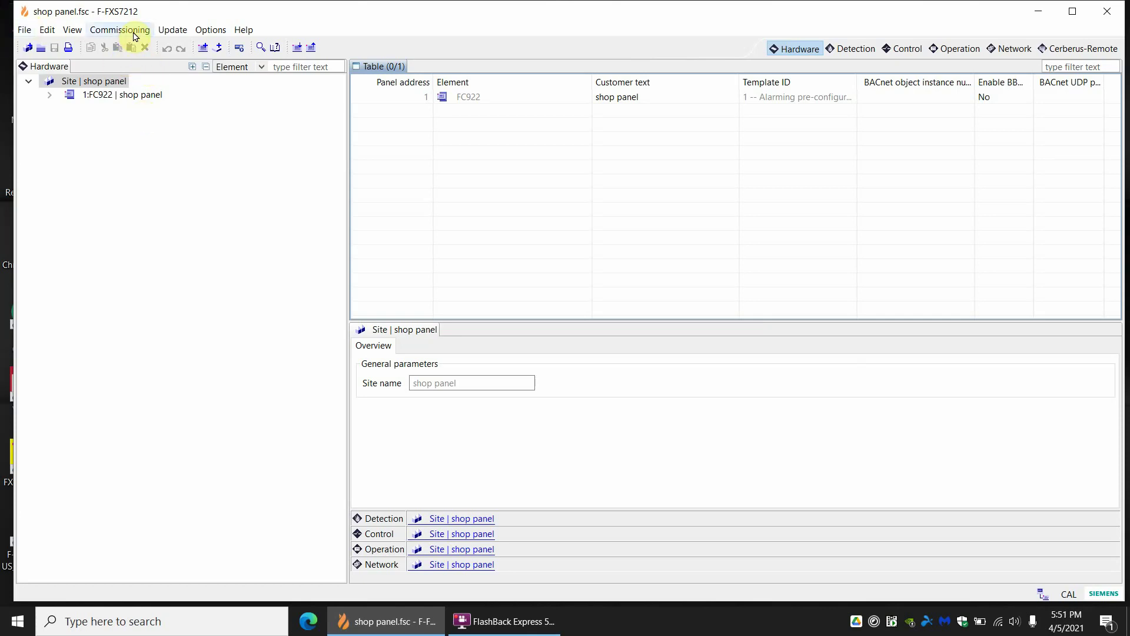
- Start the firmware update of the main CPU and enter the password to authorize it
{"action": "left_click", "coordinate": [172, 33]}
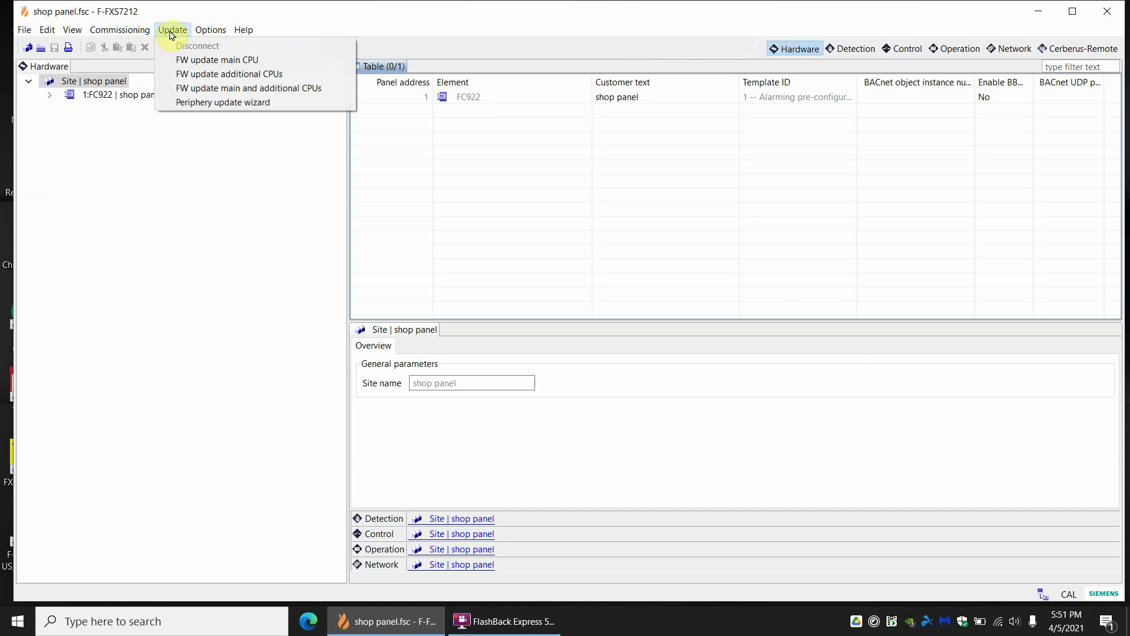
{"action": "left_click", "coordinate": [236, 66]}
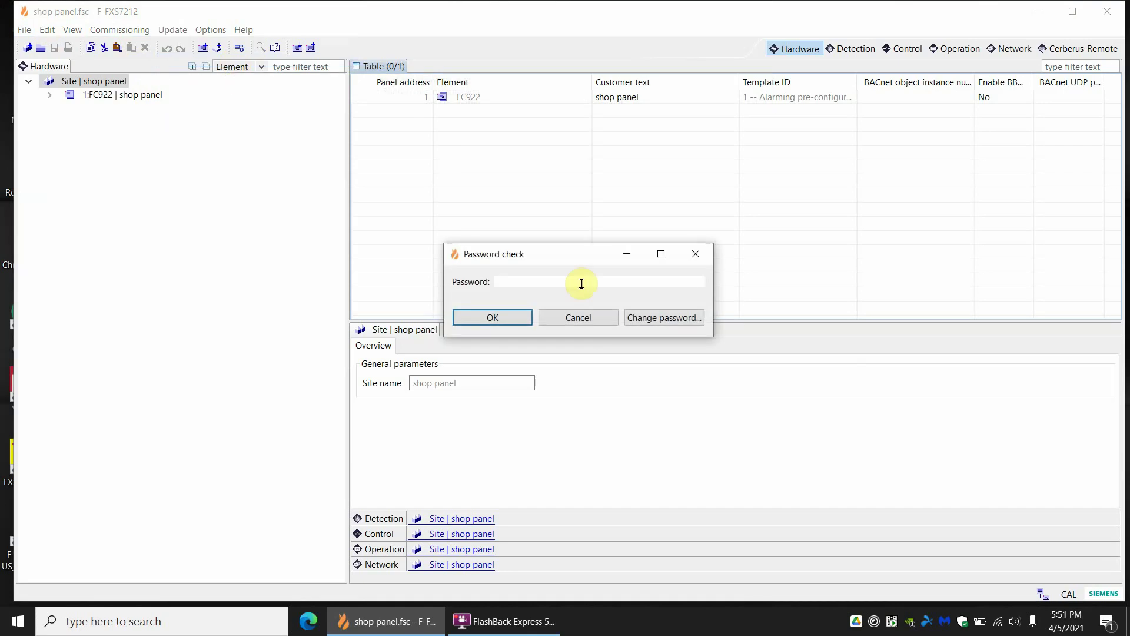
{"action": "left_click", "coordinate": [559, 279]}
{"action": "type", "text": "********"}
{"action": "left_click", "coordinate": [502, 317]}
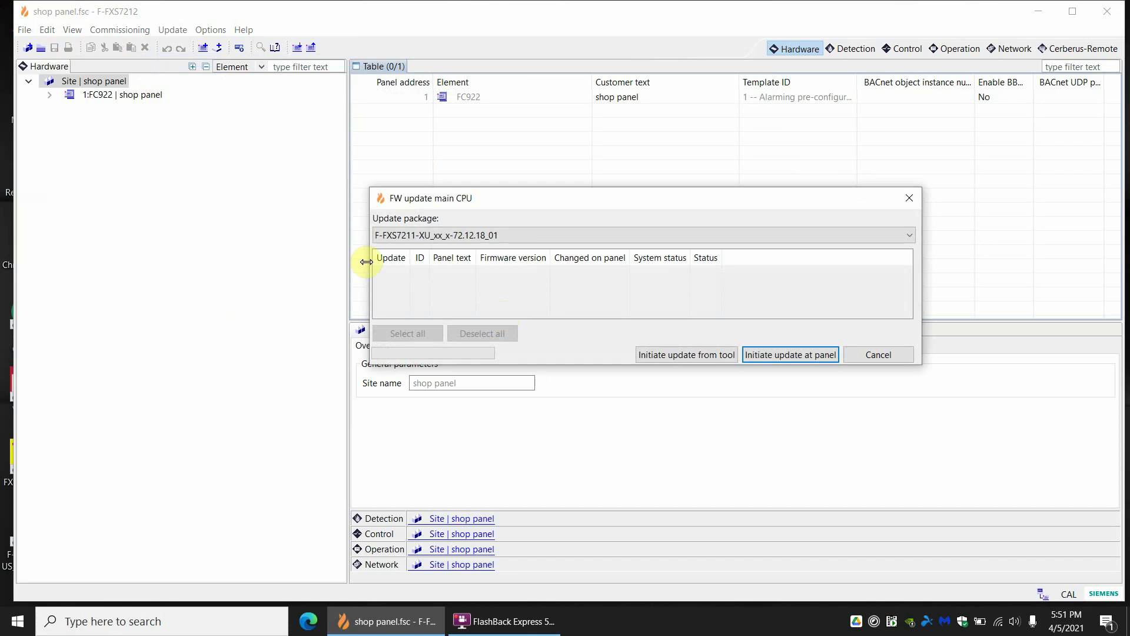
- Initiate the F-FXS7211-XU_xx_x-72.12.18_01 main CPU update at the panel and accept the loss of its configuration data
{"action": "left_click", "coordinate": [801, 358]}
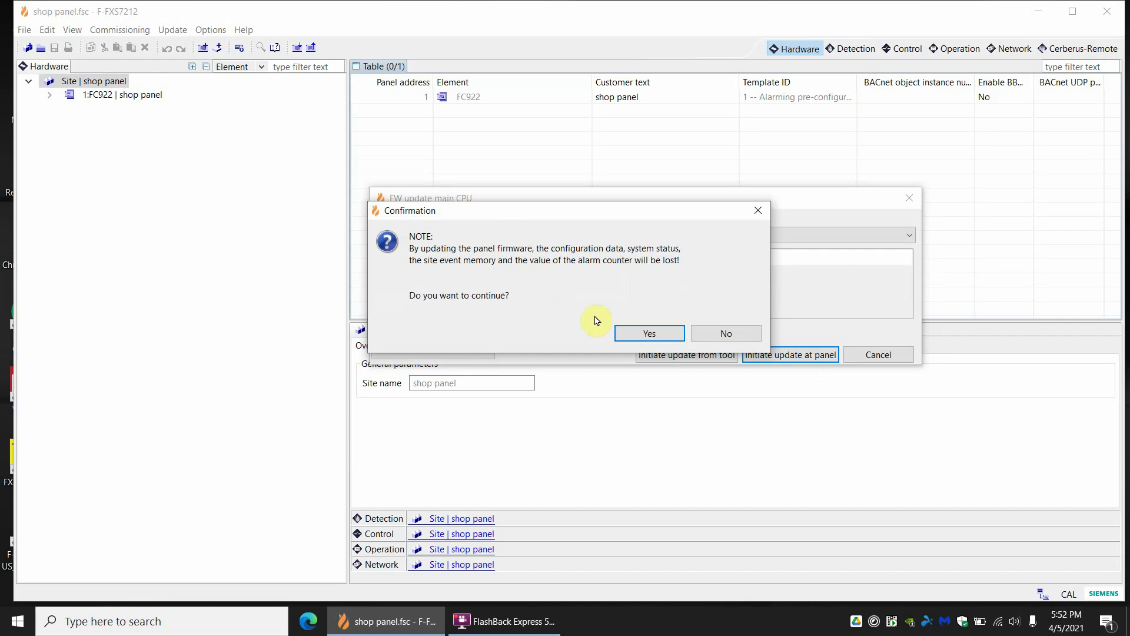
{"action": "left_click", "coordinate": [649, 334]}
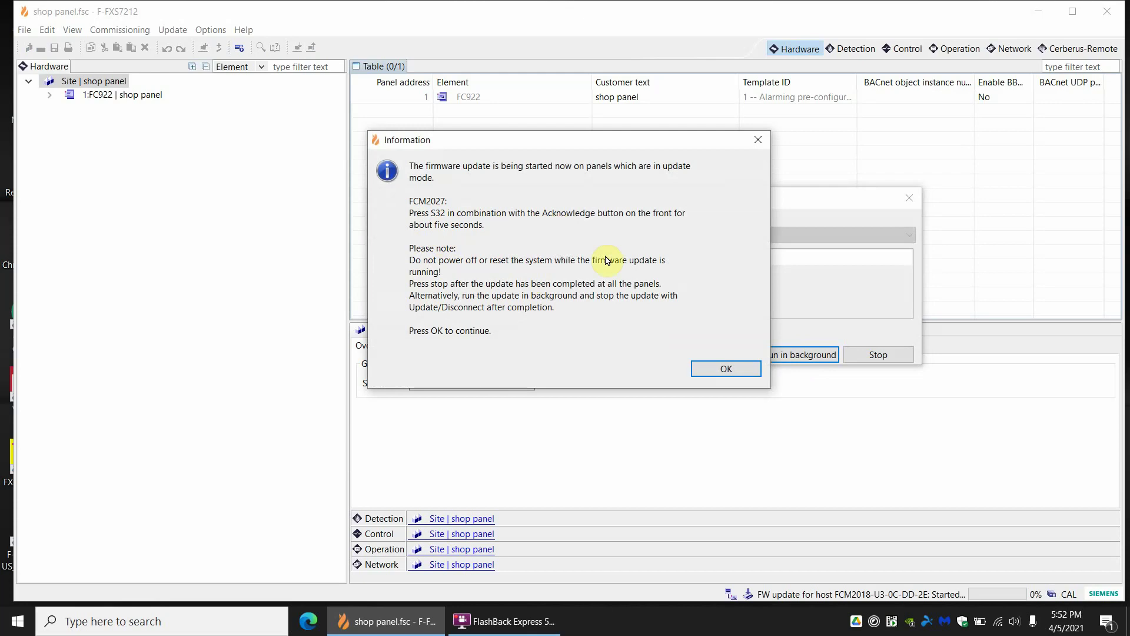
{"action": "left_click", "coordinate": [708, 369]}
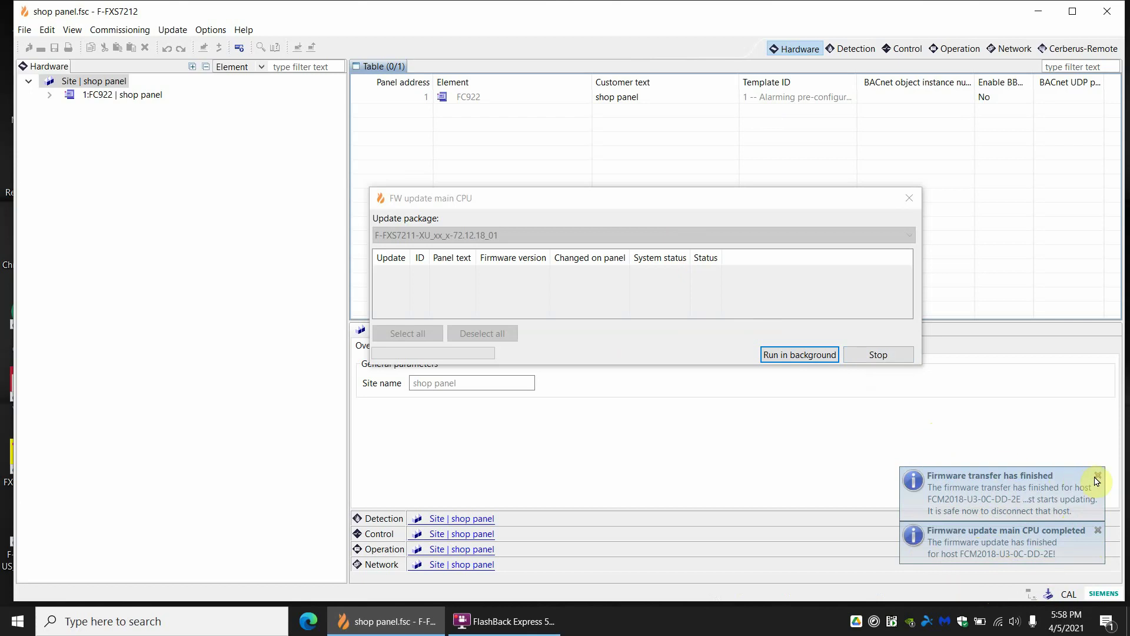
- Stop the main CPU firmware update session and dismiss both firmware notifications
{"action": "left_click", "coordinate": [878, 355]}
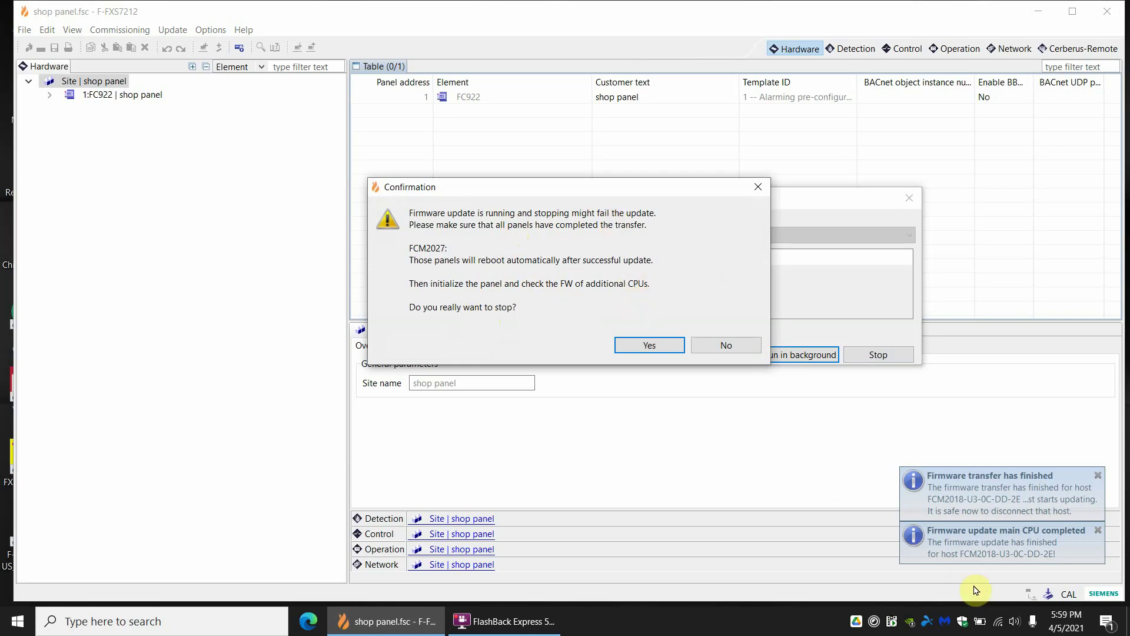
{"action": "left_click", "coordinate": [645, 346]}
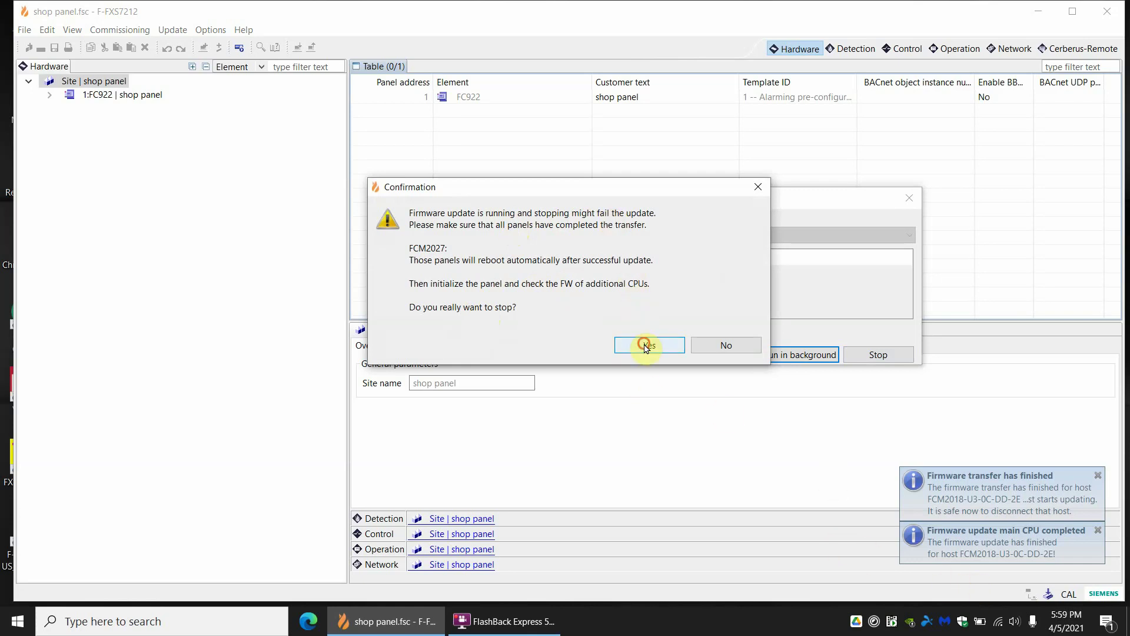
{"action": "left_click", "coordinate": [1097, 474]}
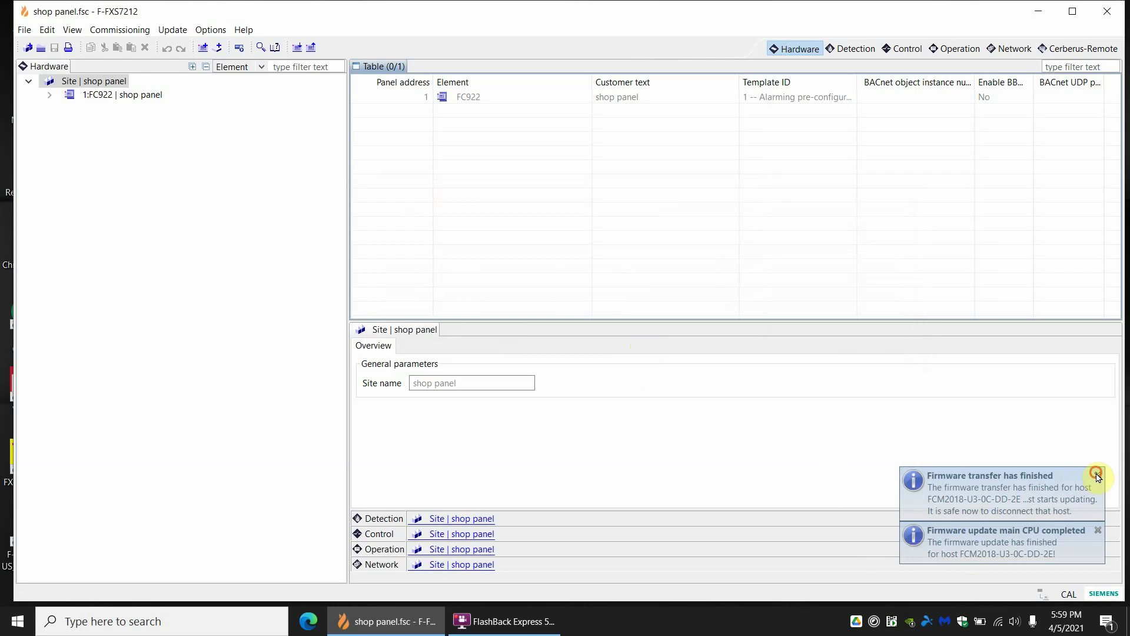
{"action": "left_click", "coordinate": [1098, 529]}
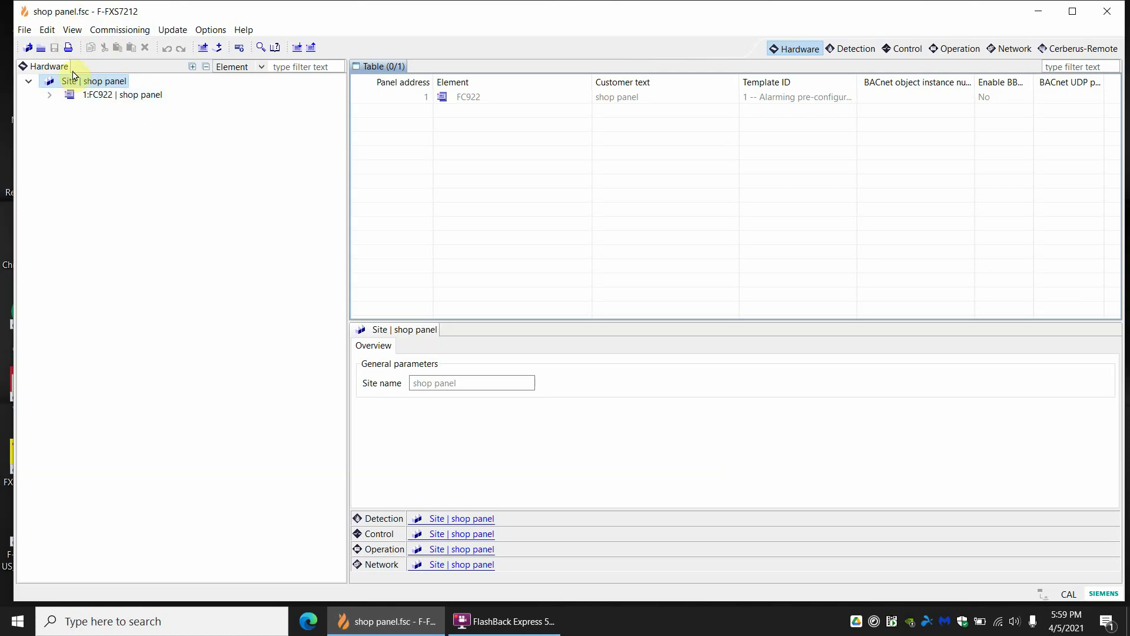
- Convert the site to the F-FXS2004-US_en_2-72.12.0_03.eBDV Cerberus PRO Standard BDV, accepting that the action cannot be reverted
{"action": "left_click", "coordinate": [50, 31]}
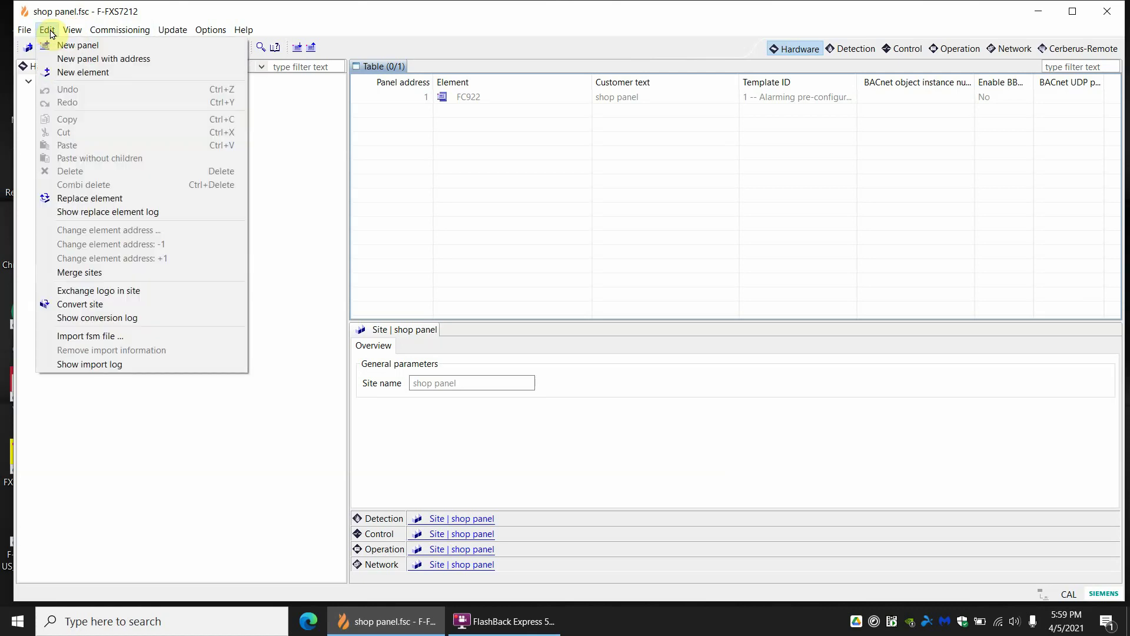
{"action": "left_click", "coordinate": [86, 310]}
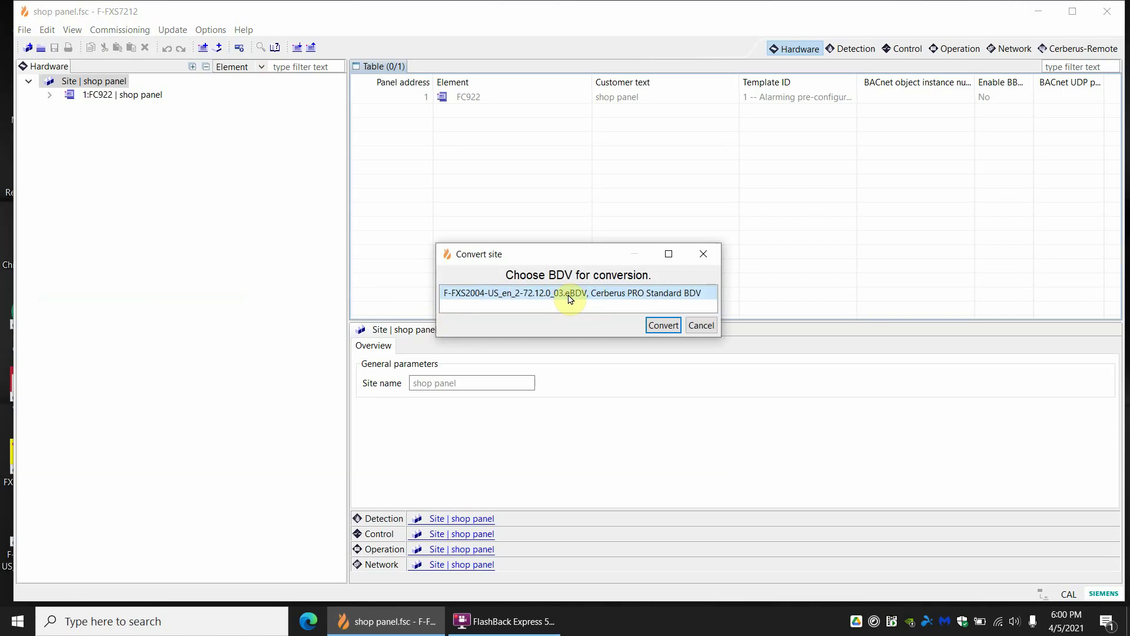
{"action": "left_click", "coordinate": [674, 327]}
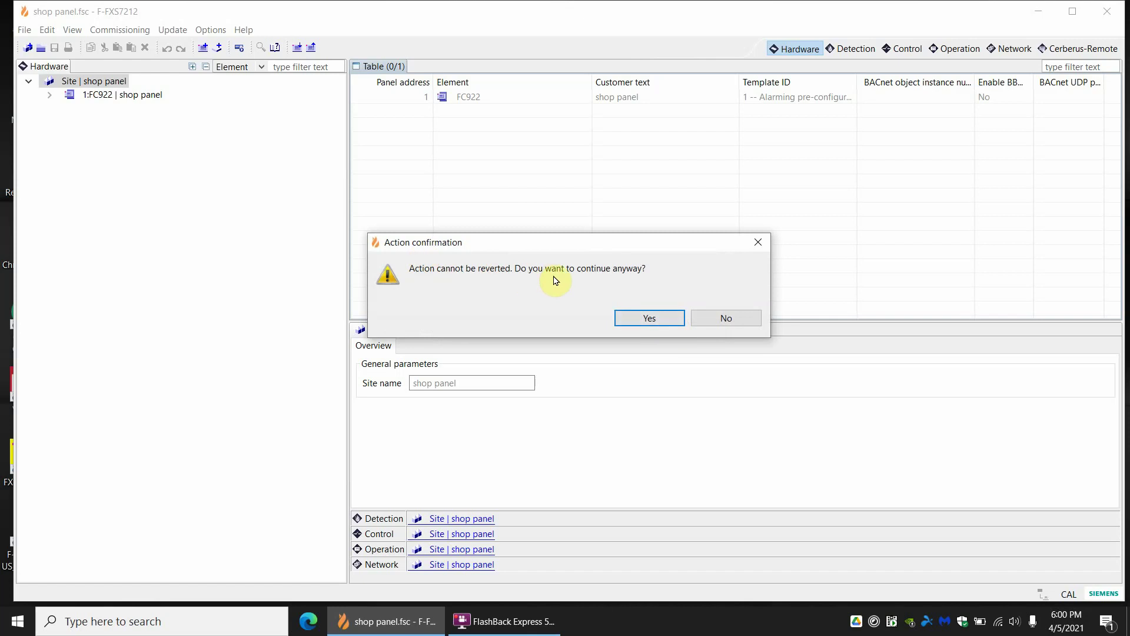
{"action": "left_click", "coordinate": [638, 319]}
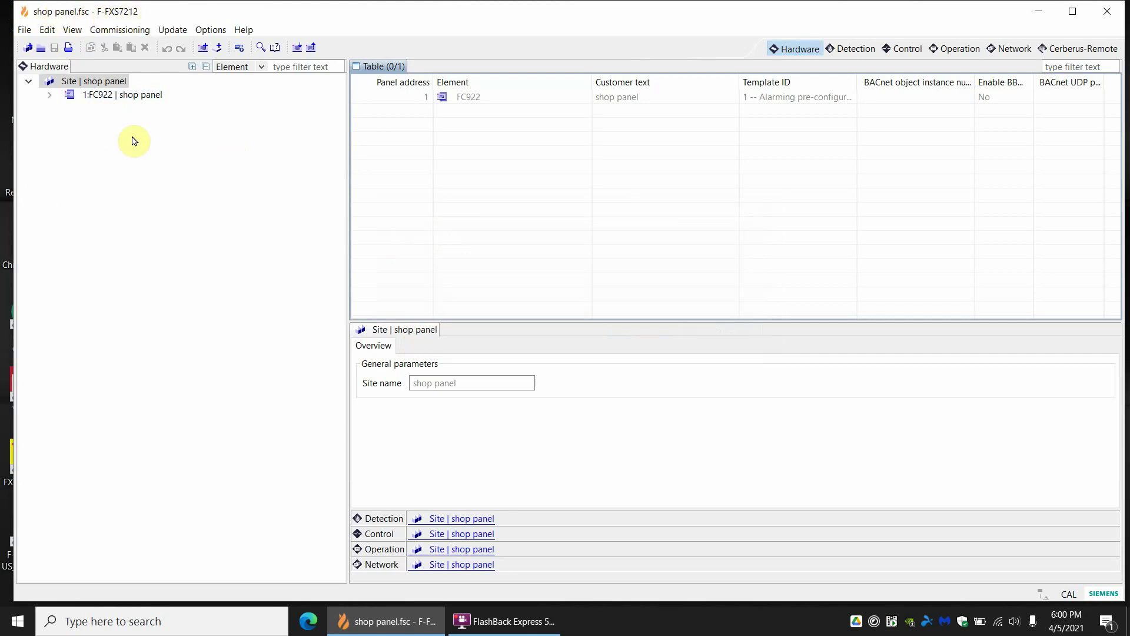
{"action": "left_click", "coordinate": [112, 98]}
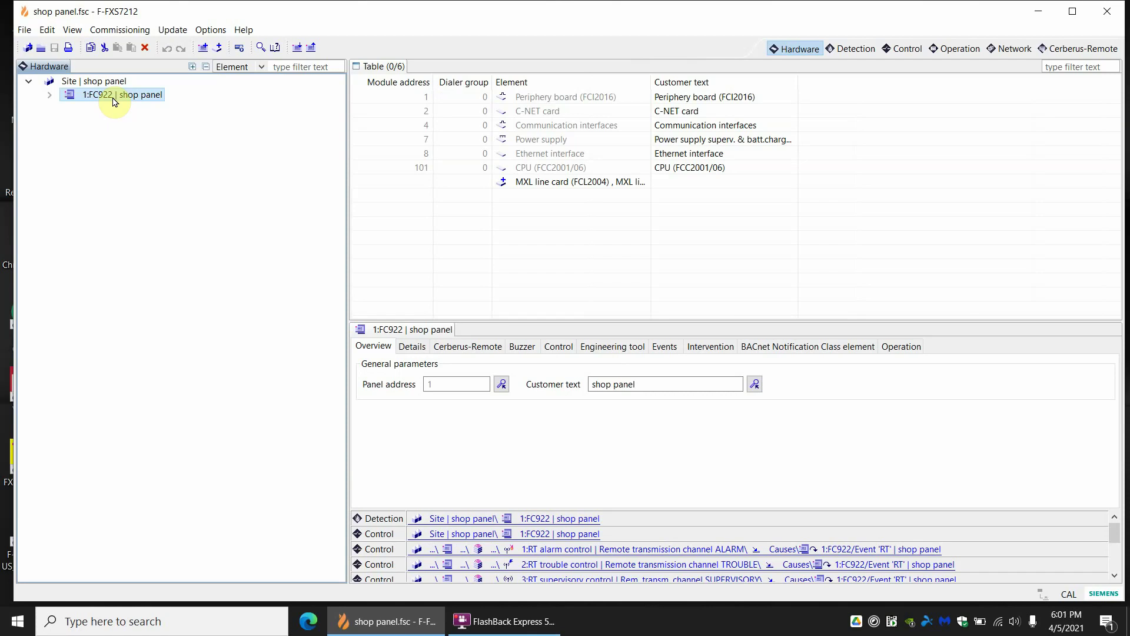
{"action": "left_click", "coordinate": [113, 82]}
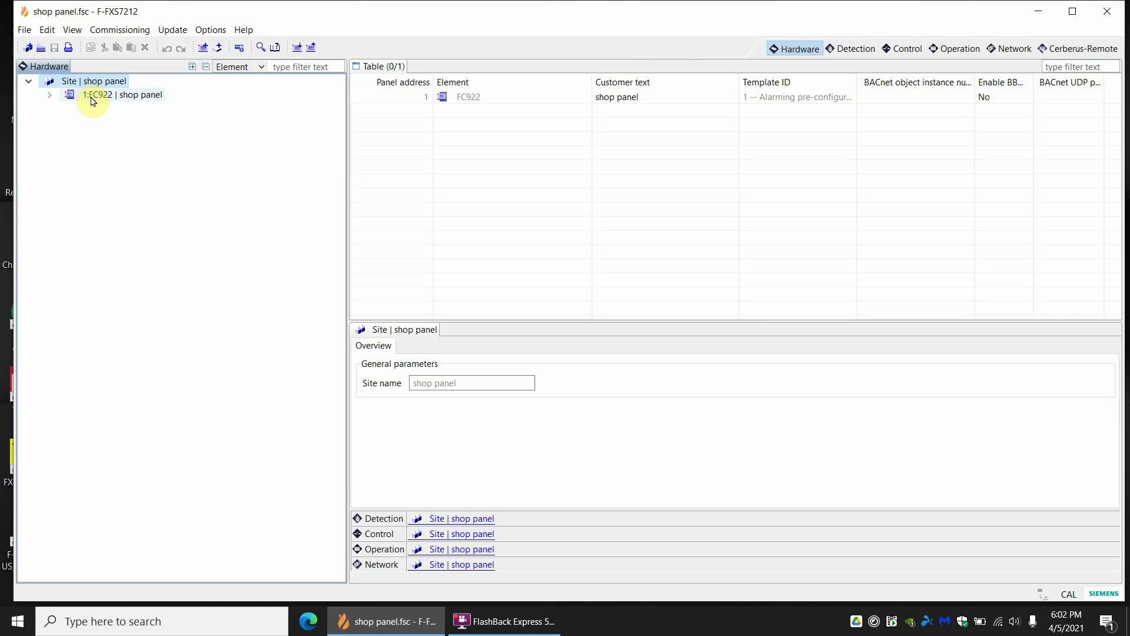
{"action": "left_click", "coordinate": [92, 100]}
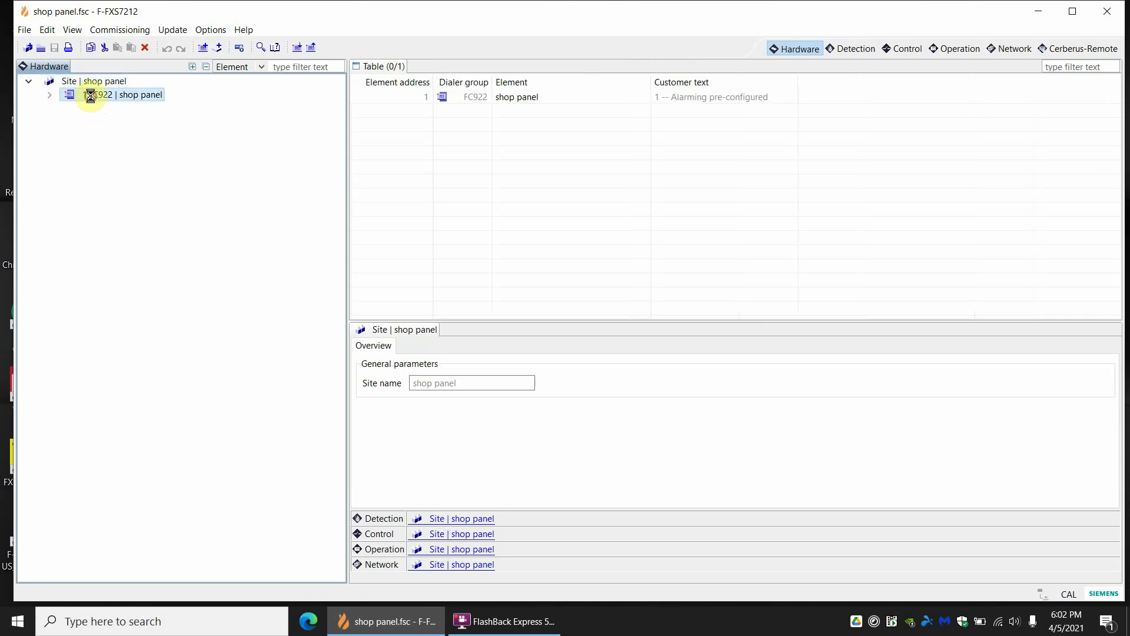
{"action": "left_click", "coordinate": [93, 88]}
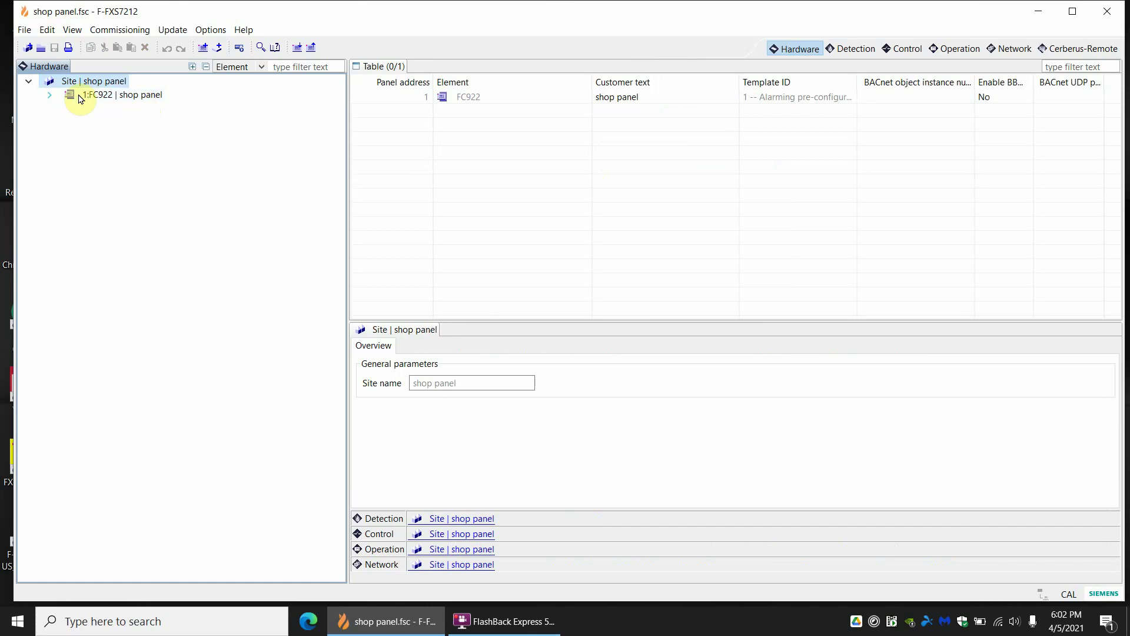
- Try to initialize the FC922 panel of the shop panel site
{"action": "left_click", "coordinate": [107, 95]}
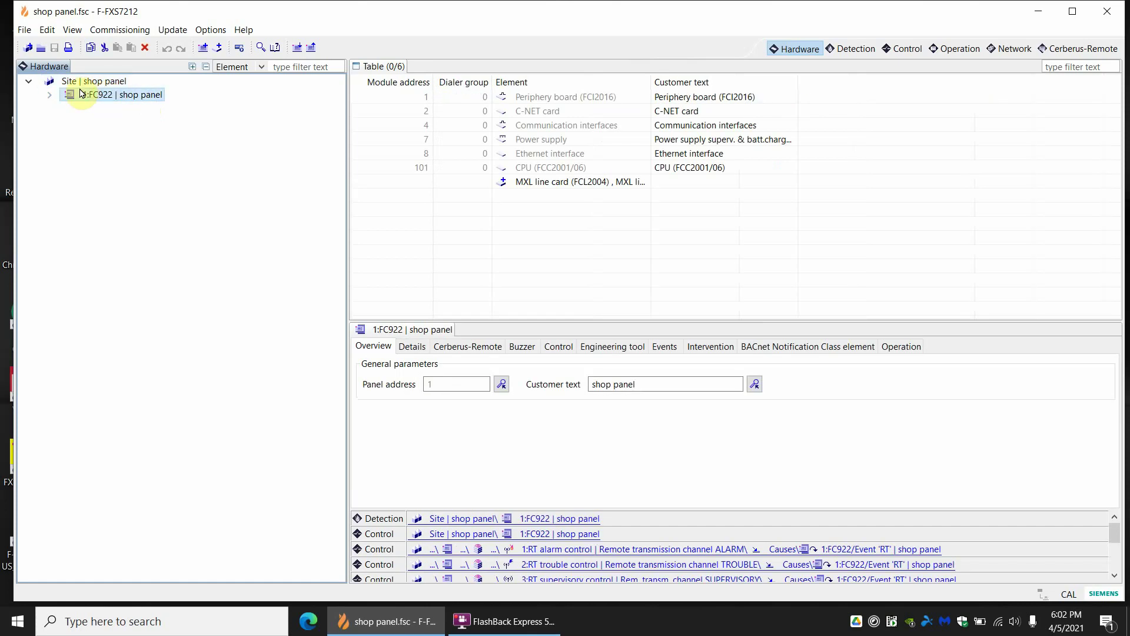
{"action": "left_click", "coordinate": [124, 30]}
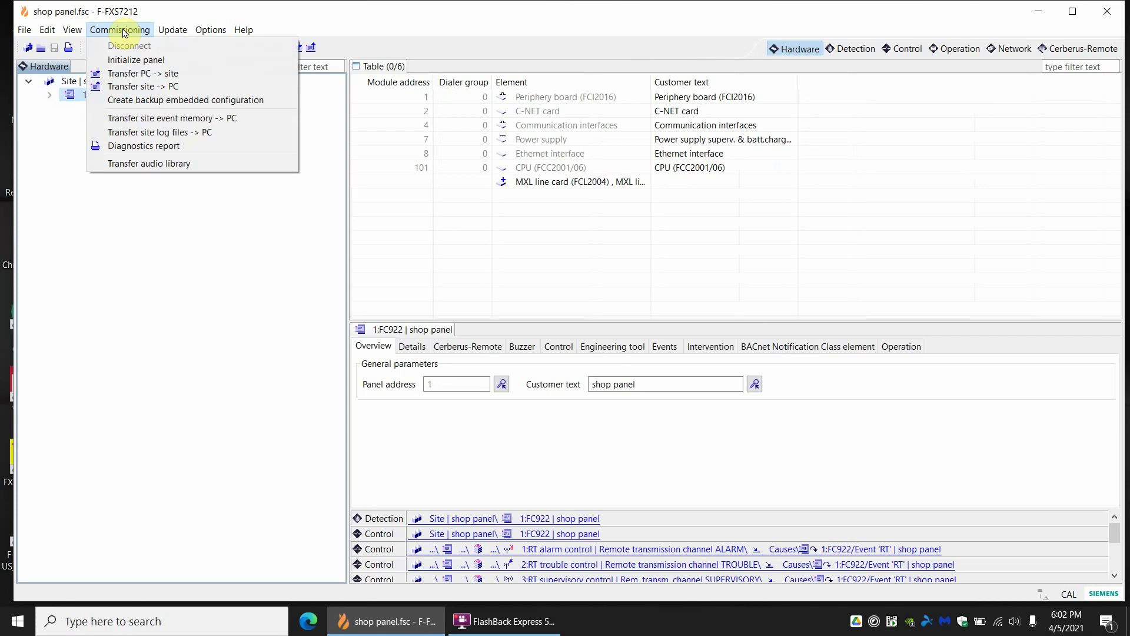
{"action": "left_click", "coordinate": [133, 60]}
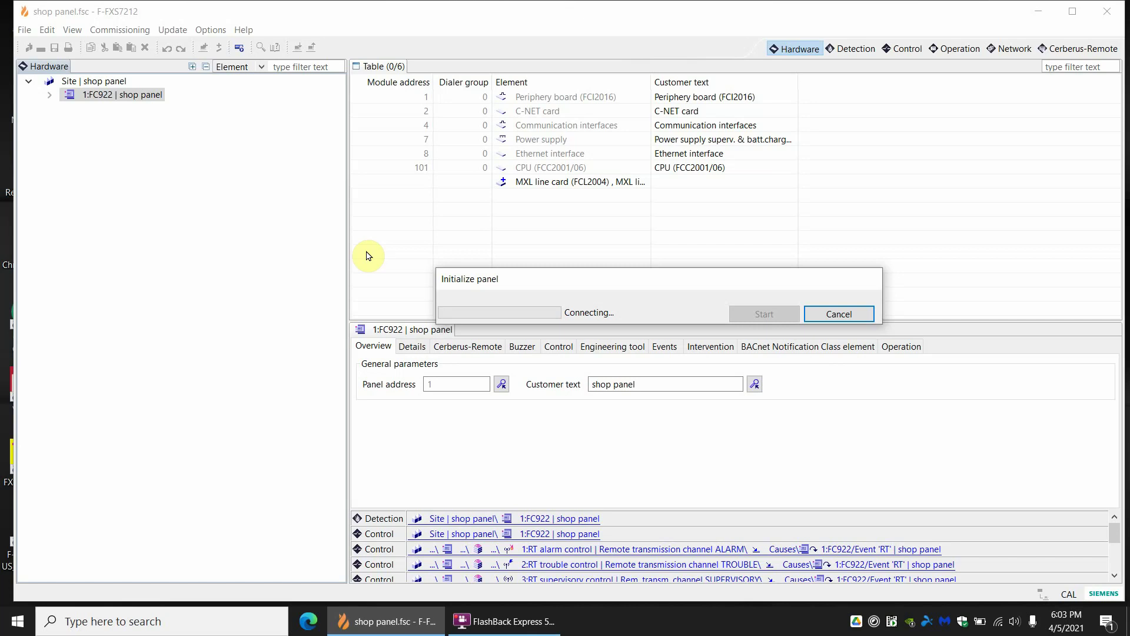
{"action": "left_click", "coordinate": [840, 316]}
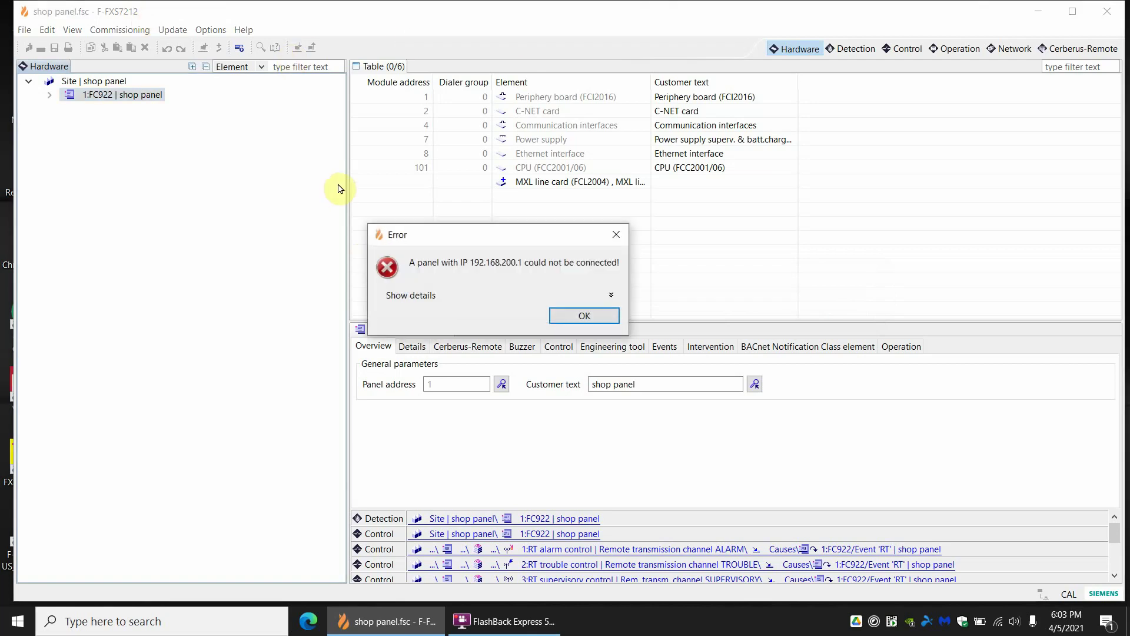
{"action": "left_click", "coordinate": [568, 315]}
{"action": "left_click", "coordinate": [117, 31]}
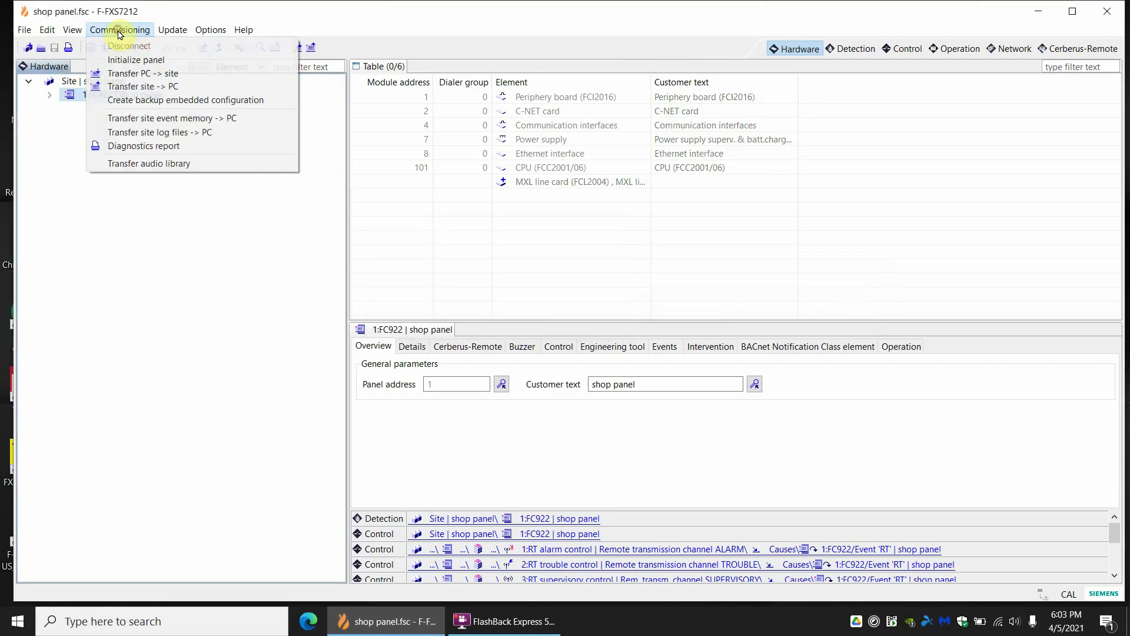
{"action": "left_click", "coordinate": [131, 60]}
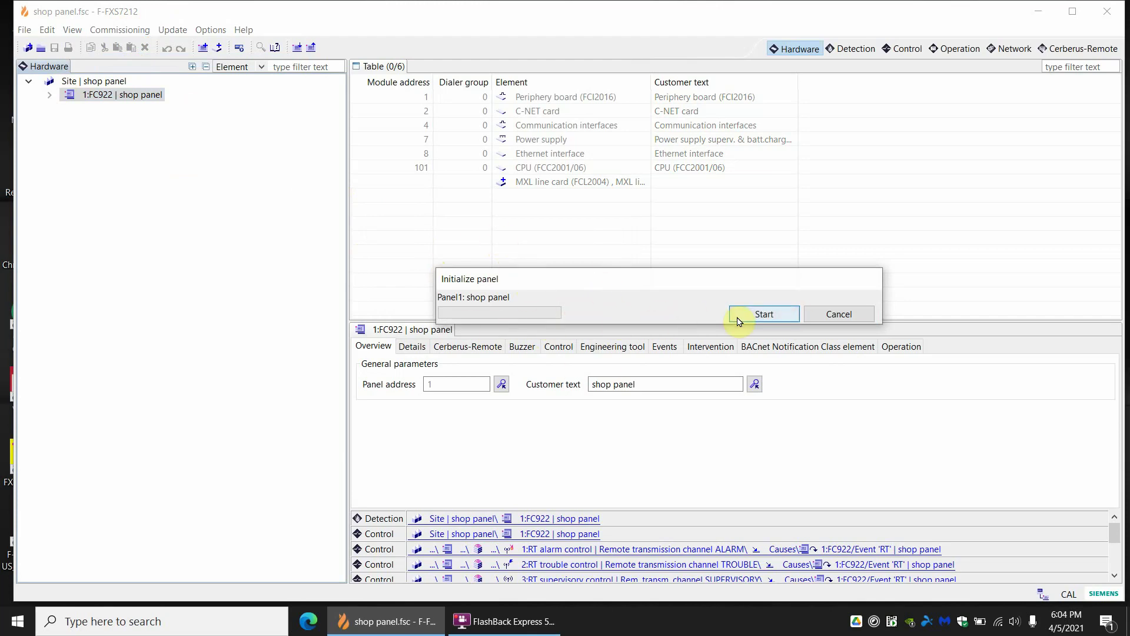
{"action": "left_click", "coordinate": [829, 316]}
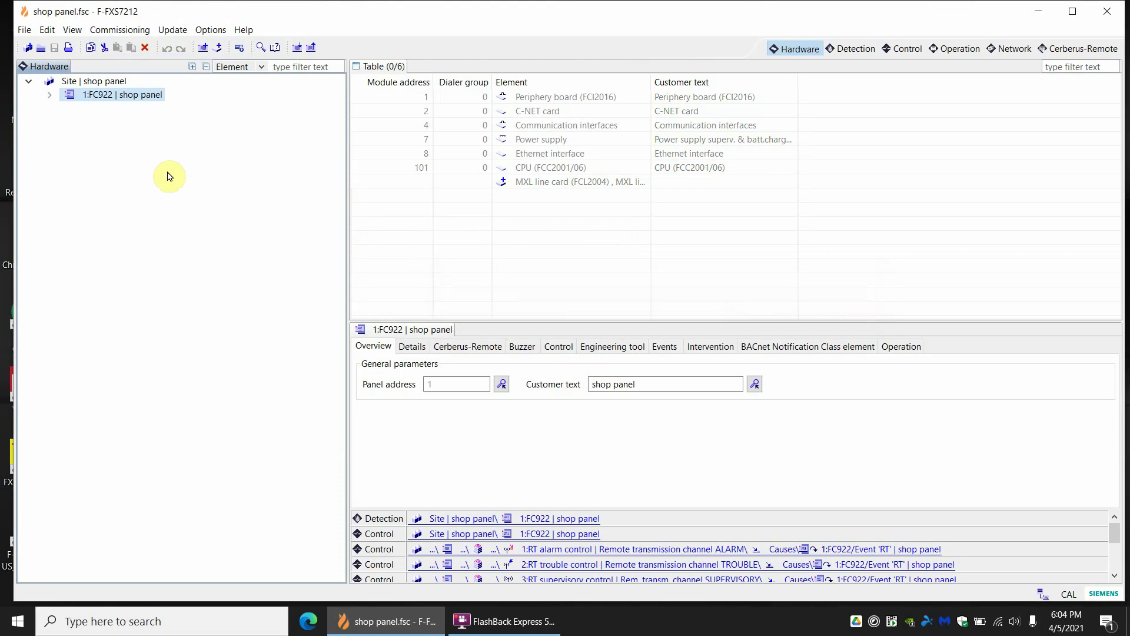
- Try to run the panel initialization with the shop panel site node selected
{"action": "left_click", "coordinate": [106, 80]}
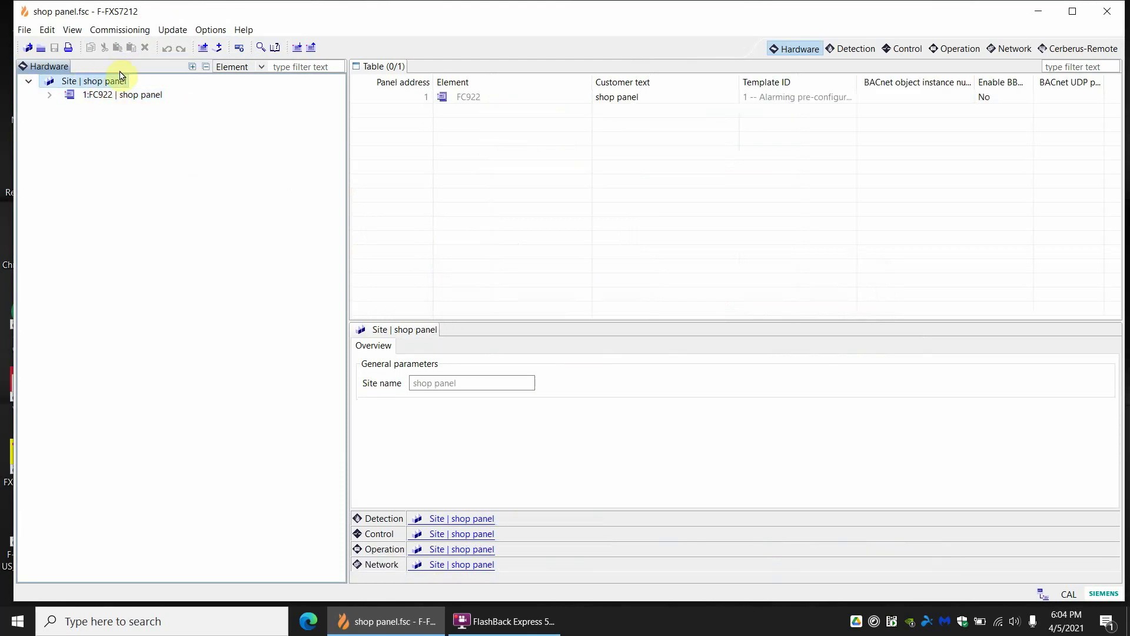
{"action": "left_click", "coordinate": [118, 32]}
{"action": "left_click", "coordinate": [133, 59]}
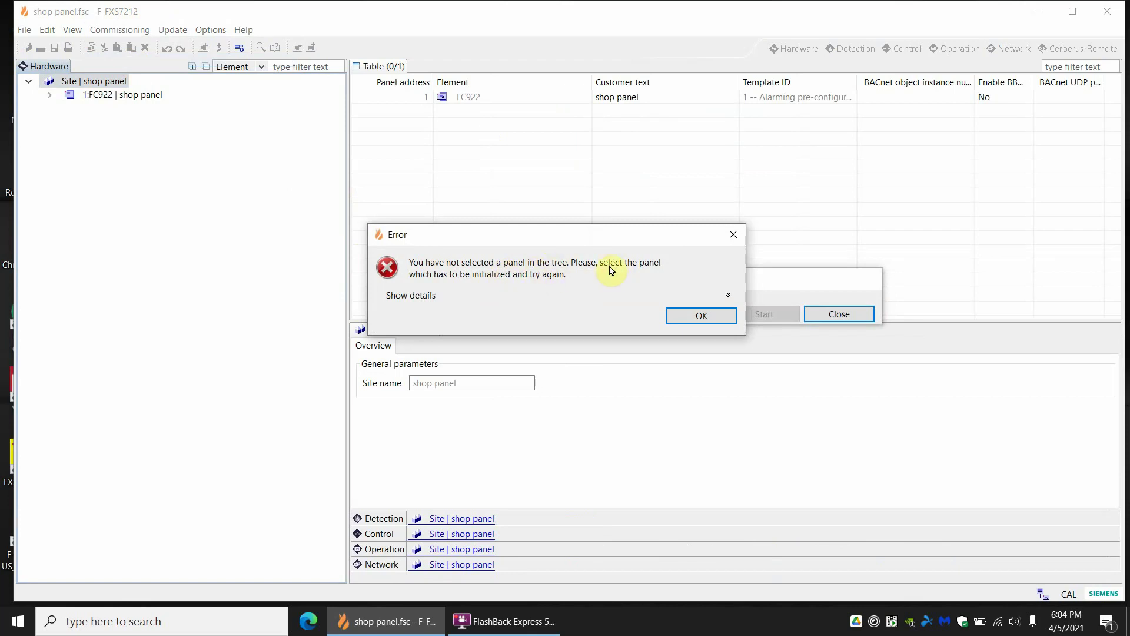
{"action": "left_click", "coordinate": [676, 312]}
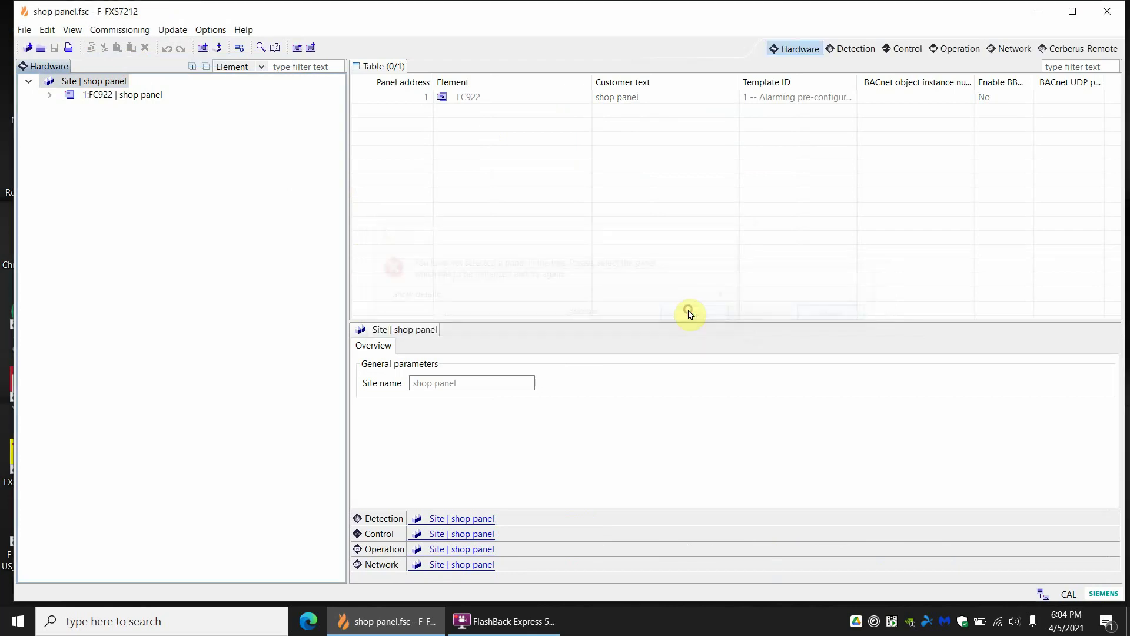
- Initialize the FC922 shop panel from the Control view and accept that the action cannot be reverted
{"action": "left_click", "coordinate": [115, 96]}
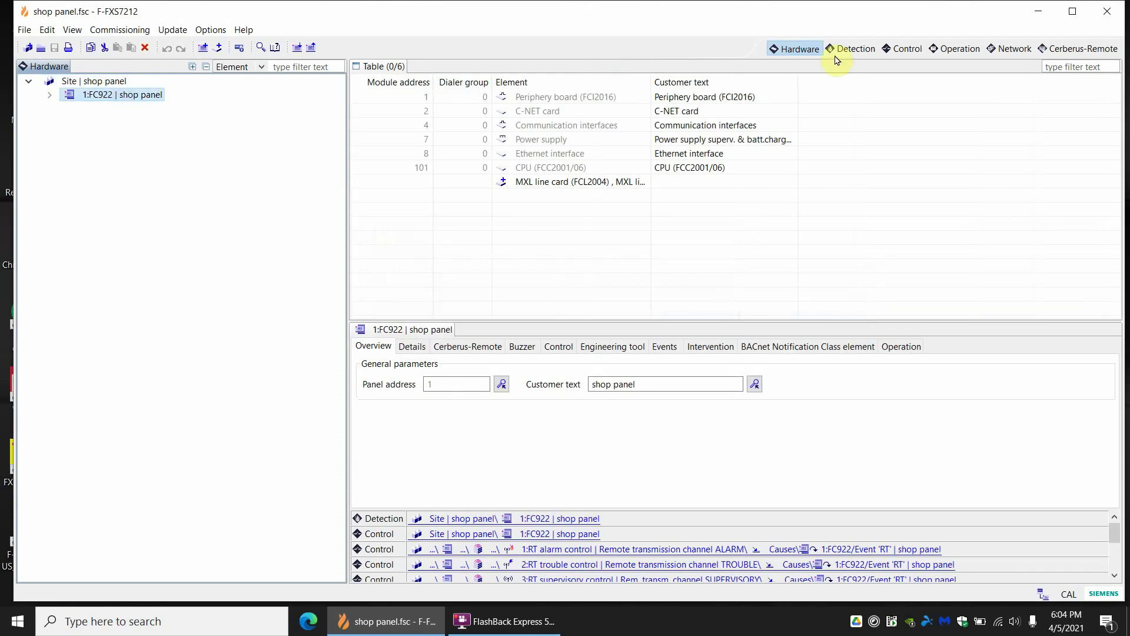
{"action": "left_click", "coordinate": [863, 51]}
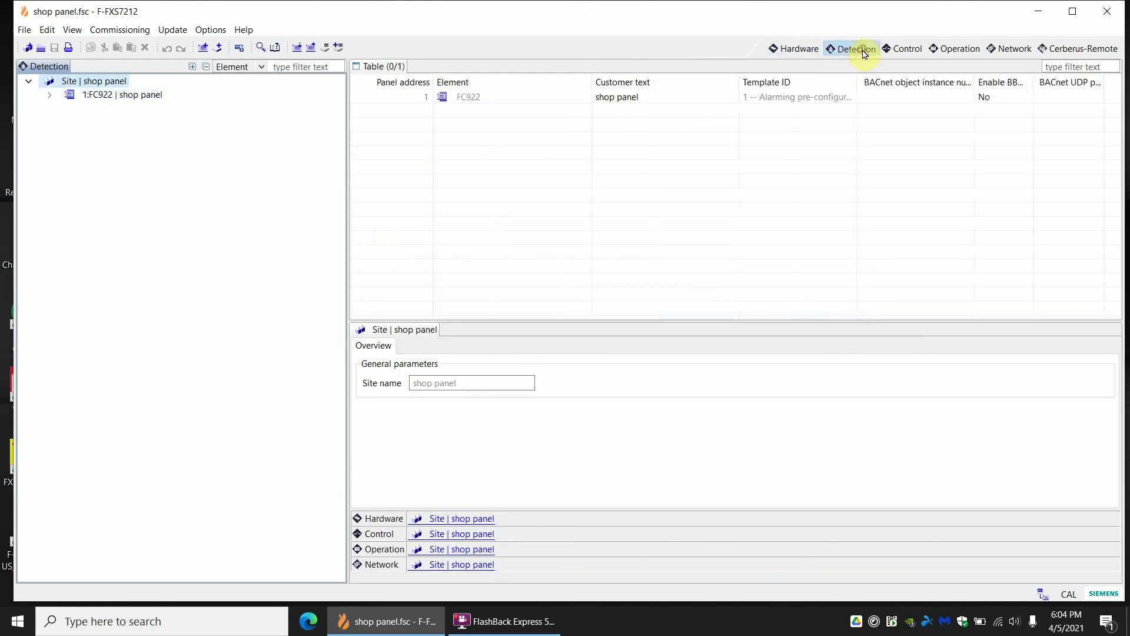
{"action": "left_click", "coordinate": [904, 49]}
{"action": "left_click", "coordinate": [108, 94]}
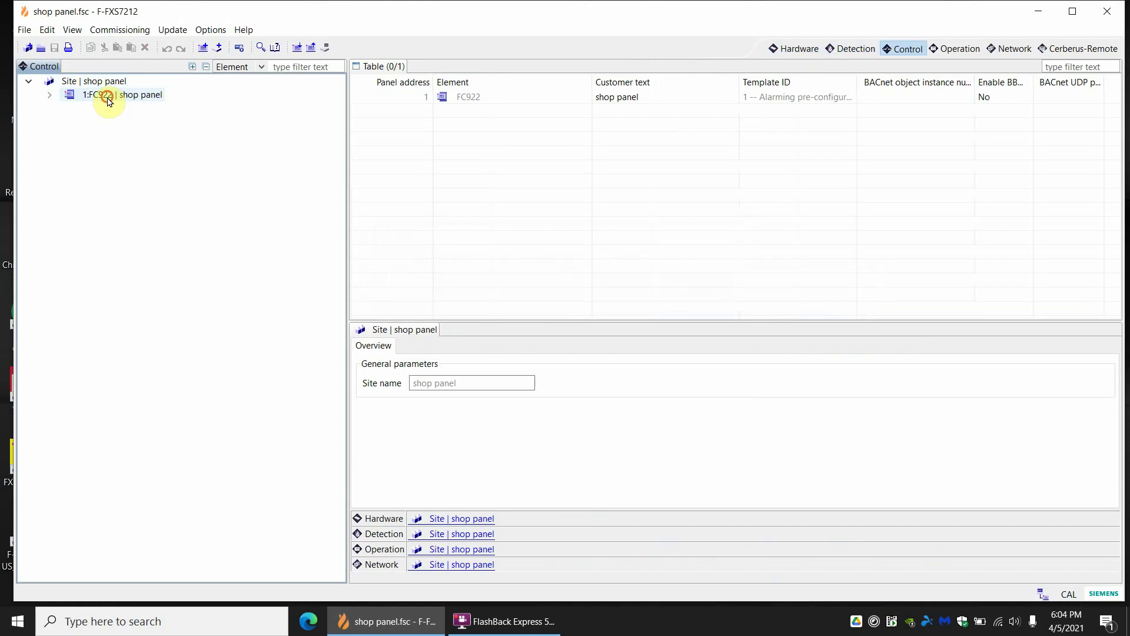
{"action": "left_click", "coordinate": [144, 31]}
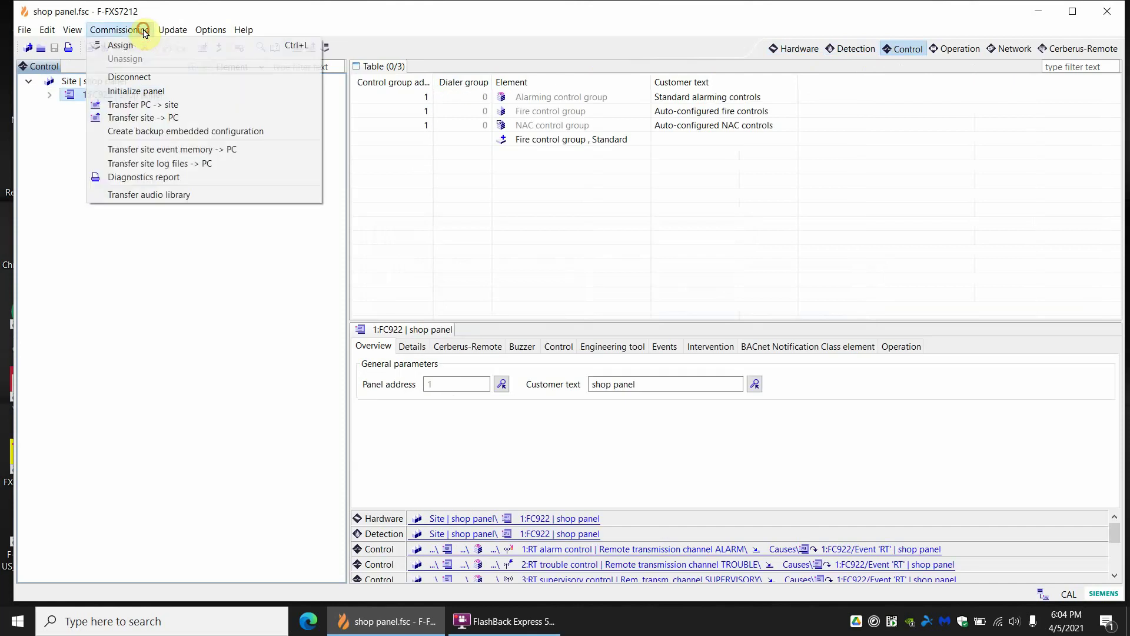
{"action": "left_click", "coordinate": [152, 91]}
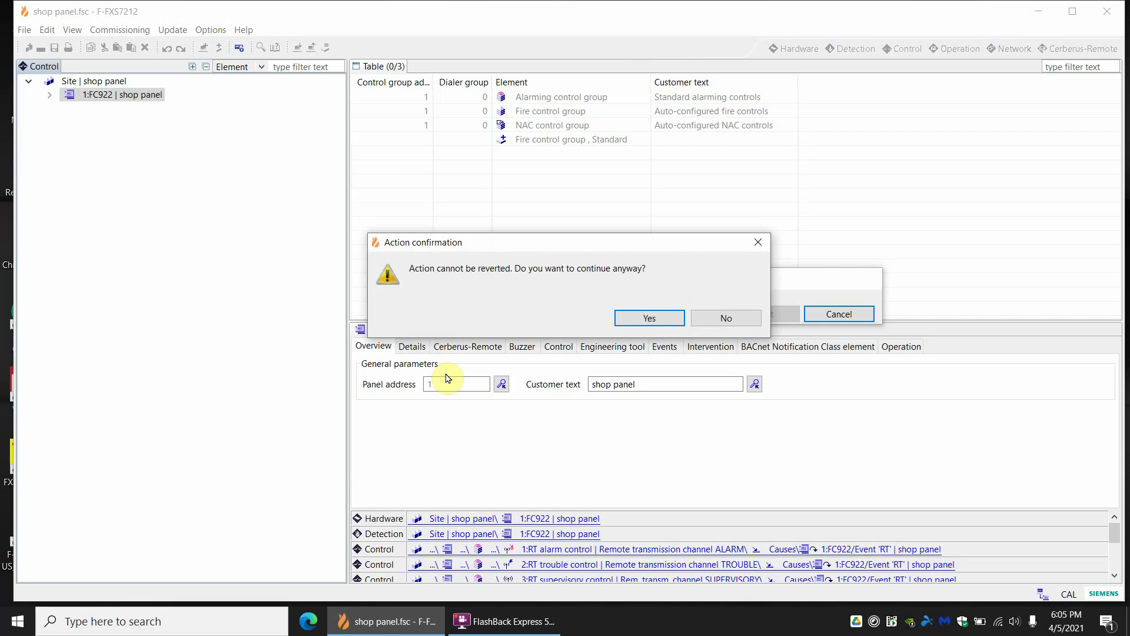
{"action": "left_click", "coordinate": [651, 318]}
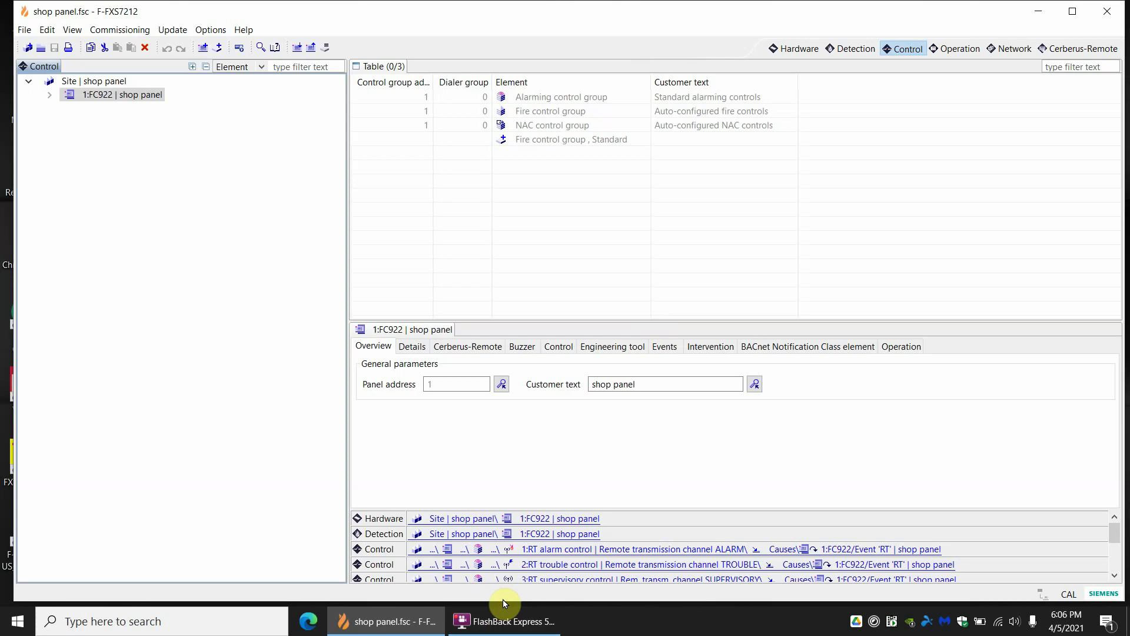
{"action": "left_click", "coordinate": [505, 623]}
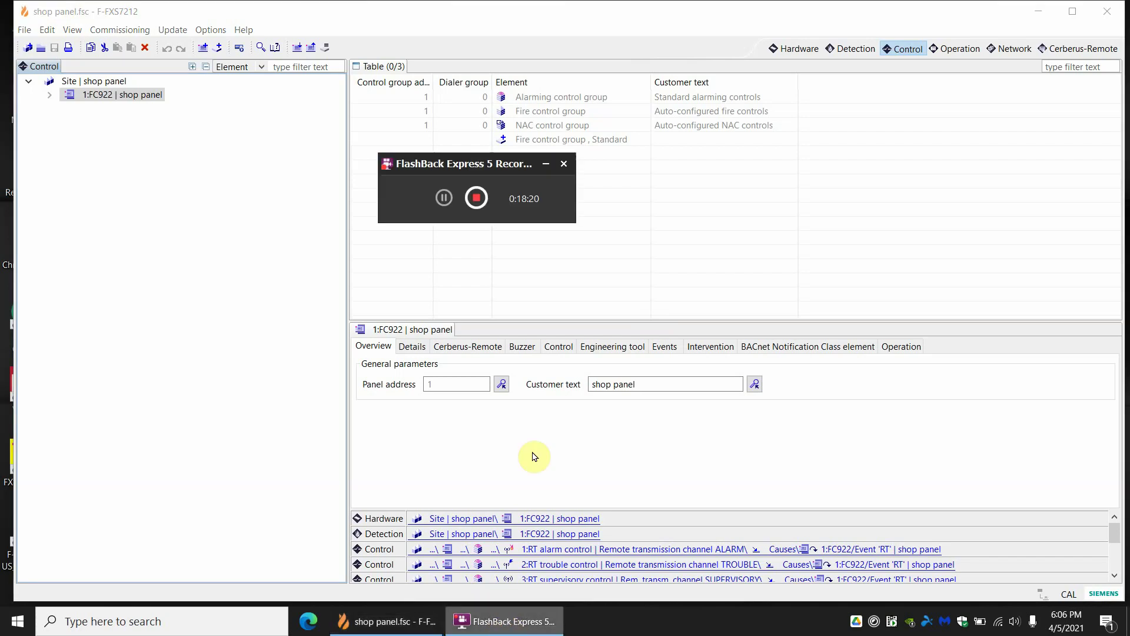